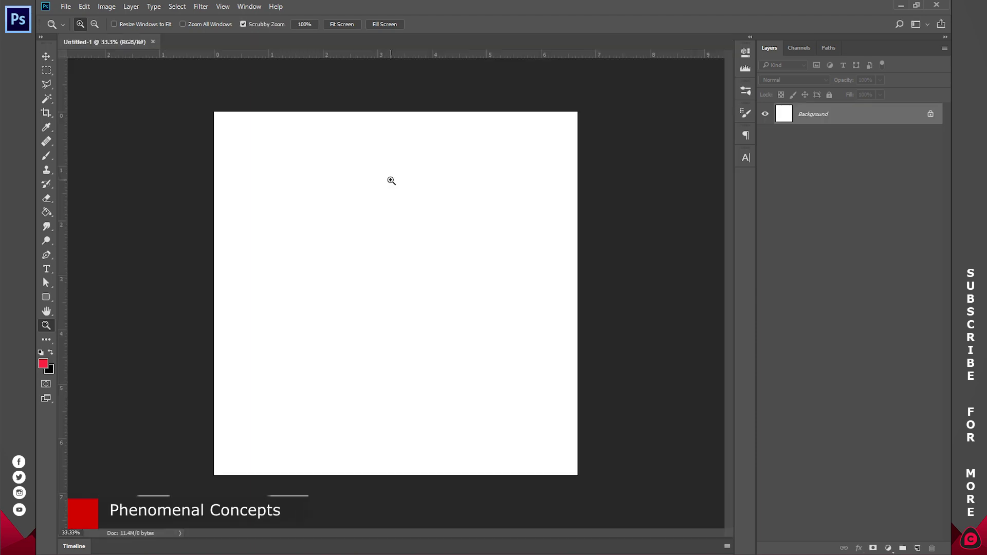
Open the line drawing national-theatre-915752_960_720 from Windows Photo Viewer in Adobe Photoshop CC 2018
left_click(610, 550)
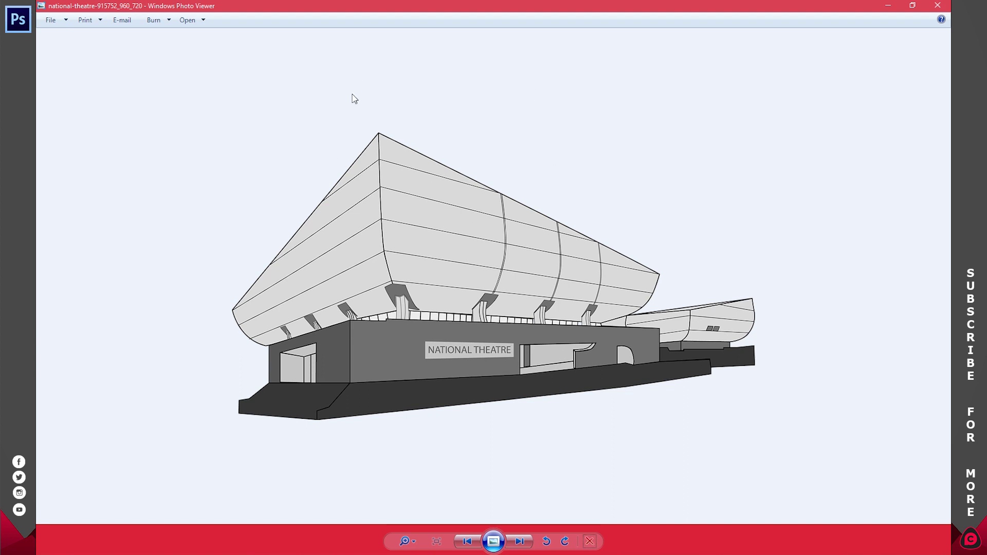
right_click(378, 192)
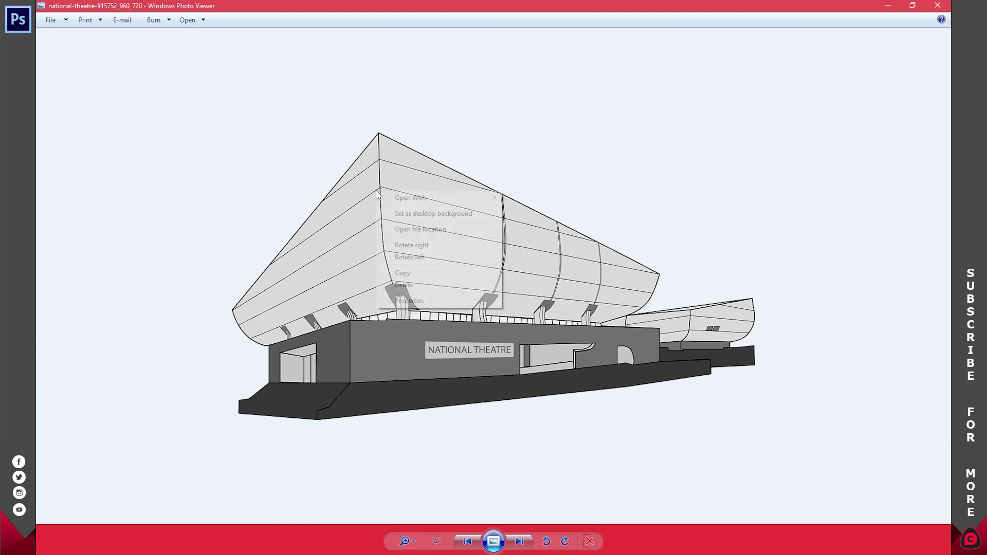
mouse_move(433, 199)
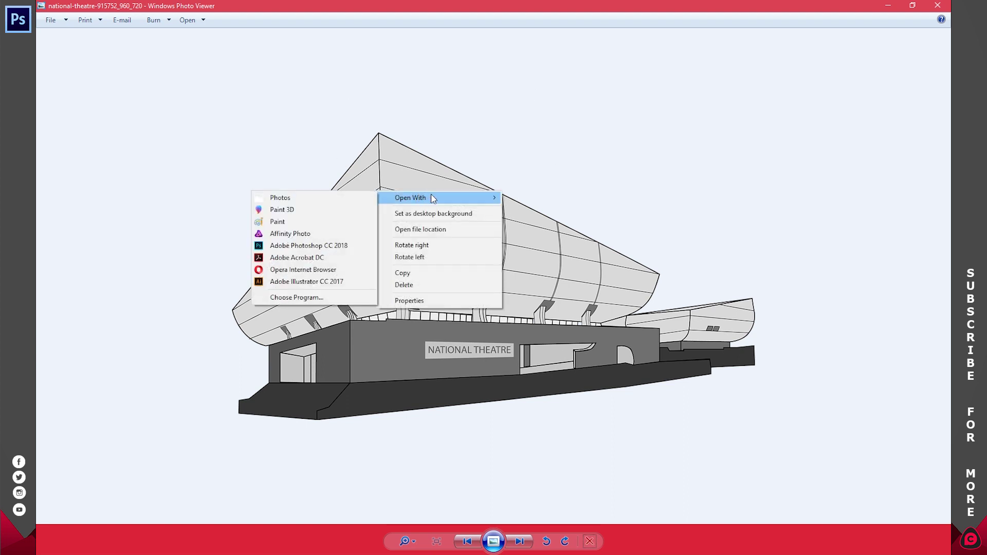
left_click(321, 246)
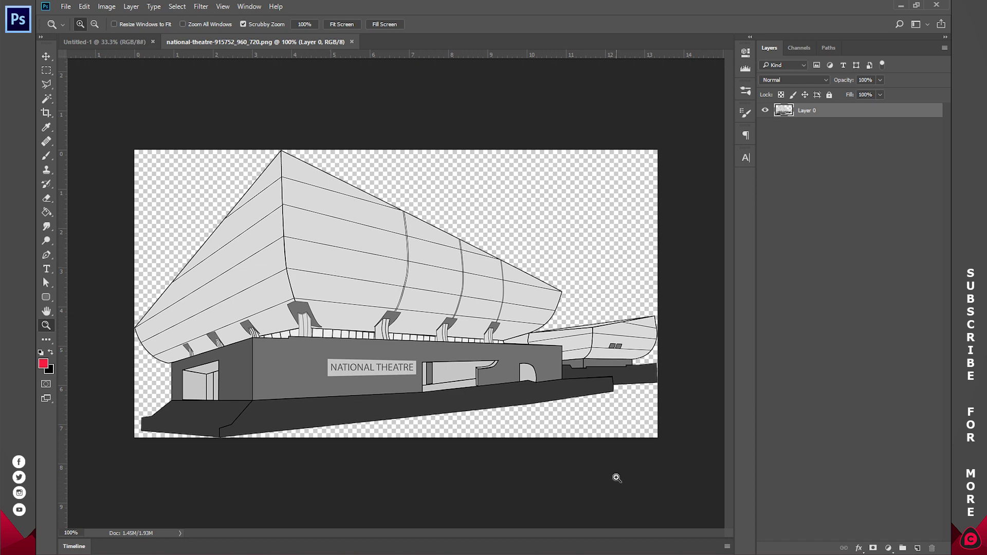
View the reference photo of the National Theatre in Photo Viewer and return to Photoshop
left_click(668, 546)
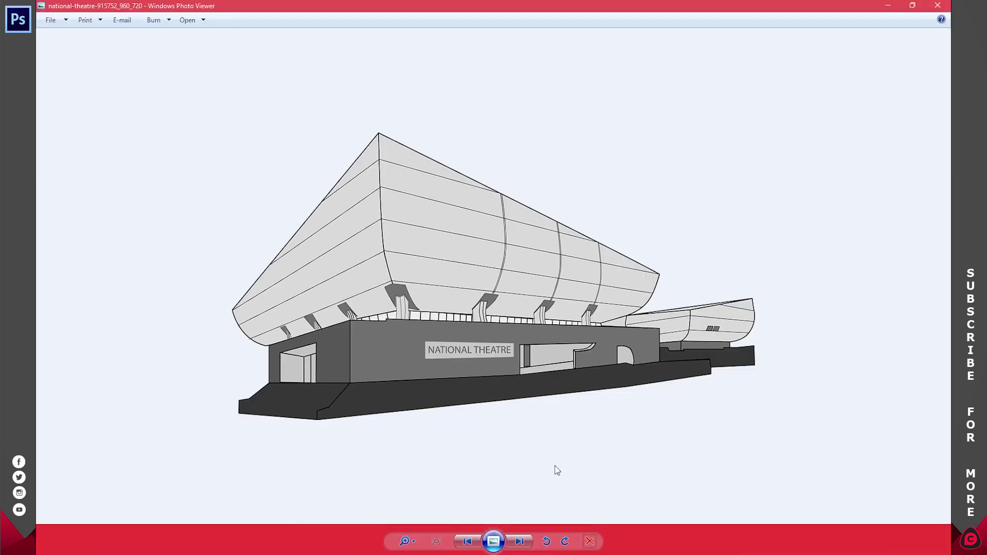
left_click(525, 543)
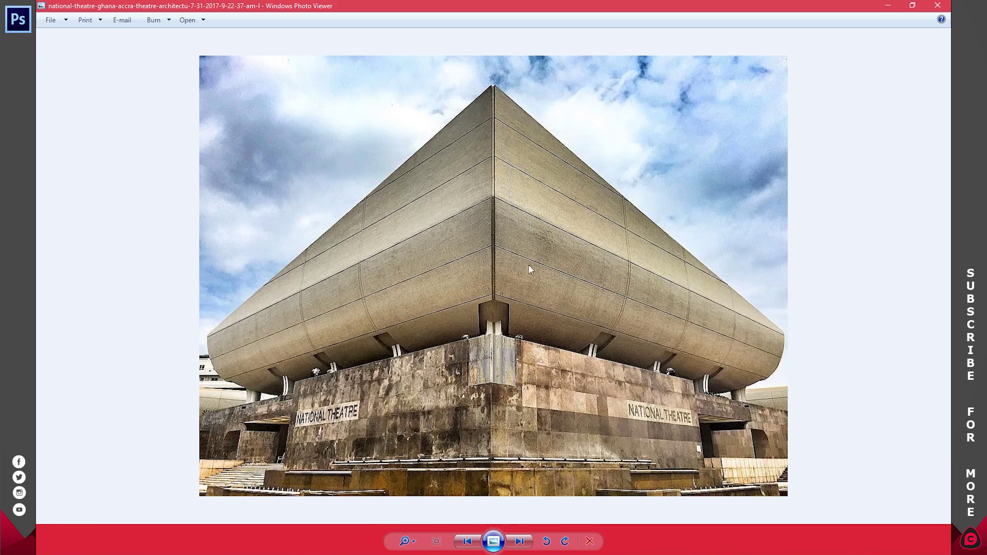
left_click(608, 544)
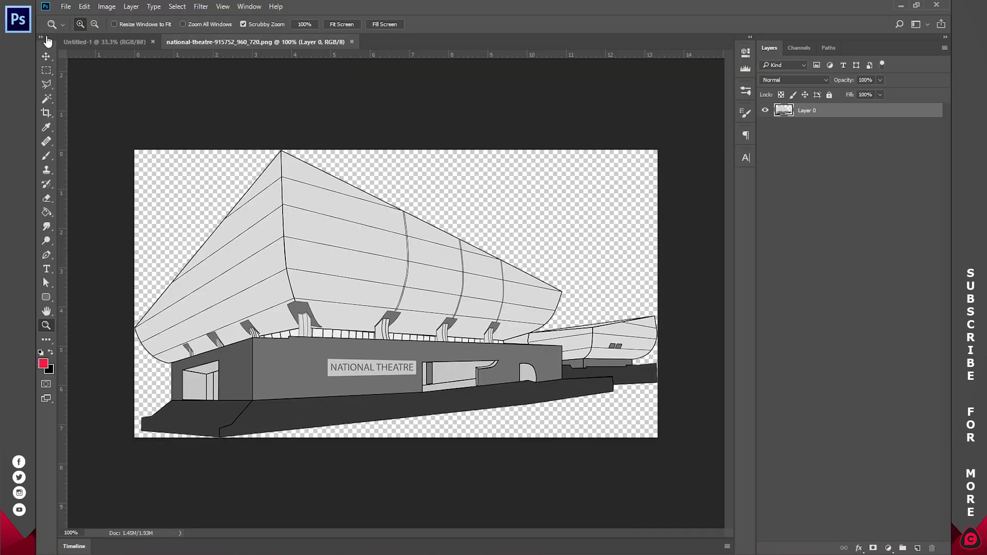
Flip the theatre drawing horizontally and scale it down proportionally to about 76% with Free Transform
left_click(47, 56)
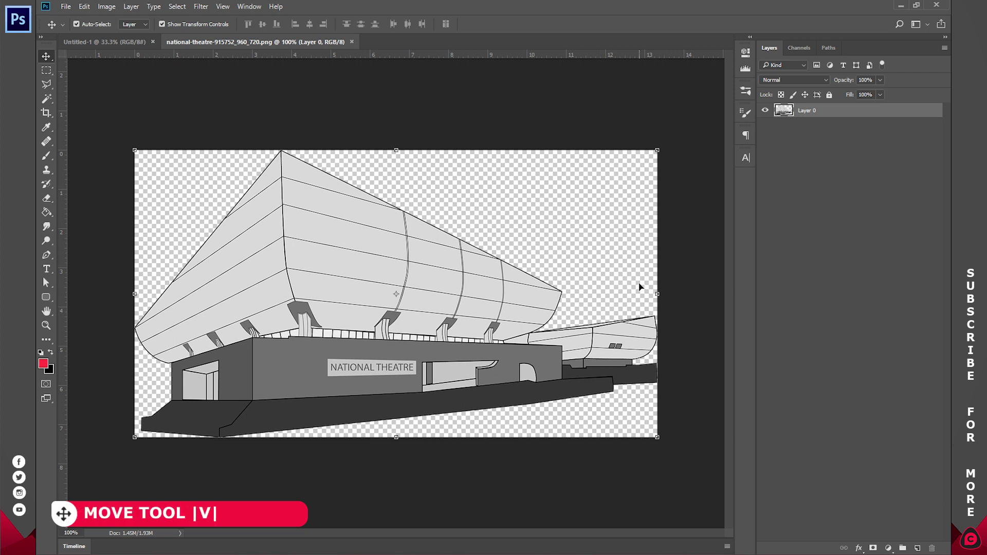
key("ctrl+t")
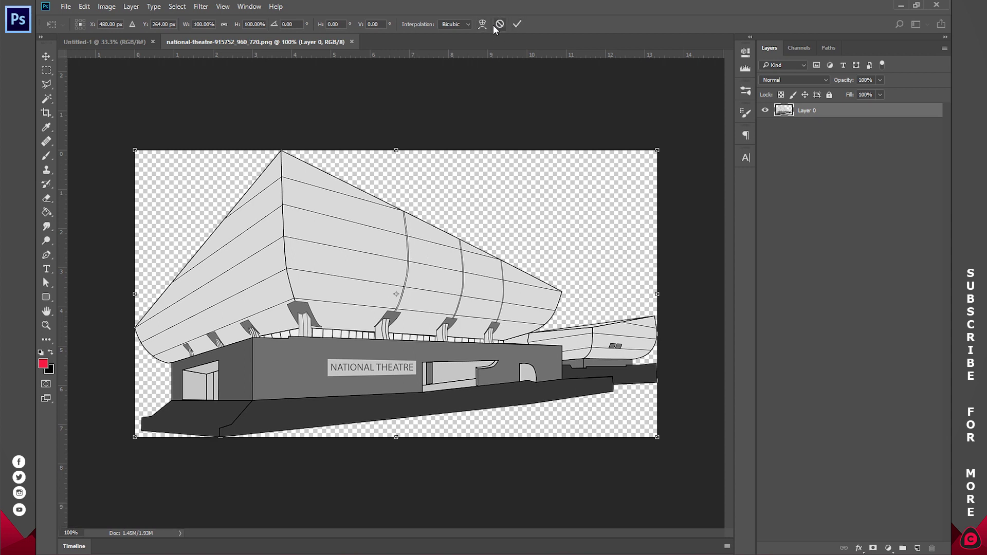
right_click(454, 288)
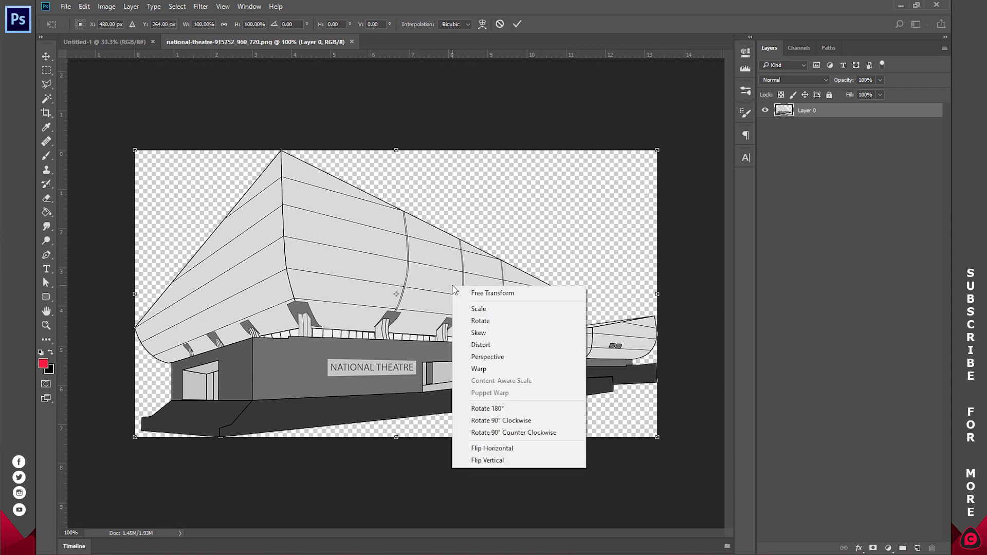
left_click(514, 452)
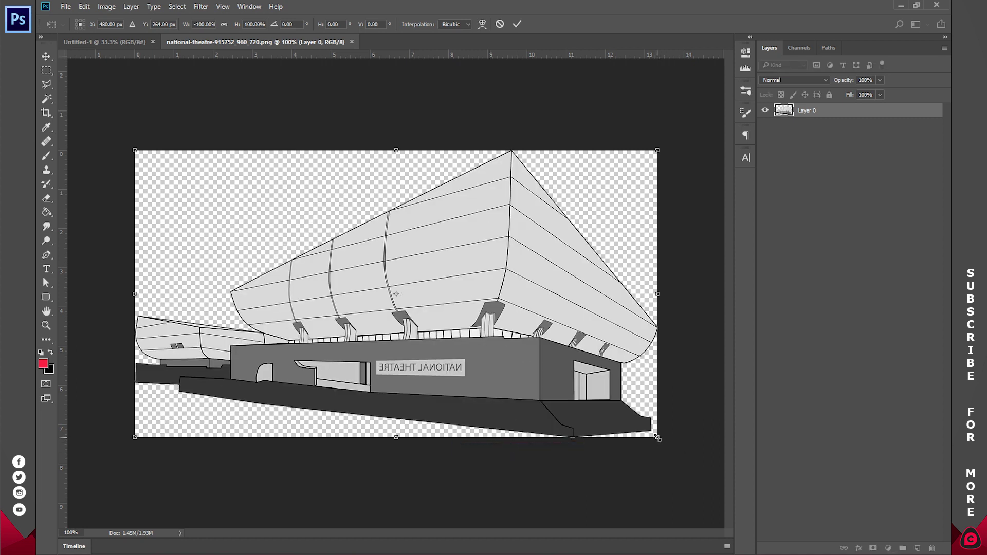
left_click_drag(656, 436, 529, 367)
left_click_drag(403, 229, 466, 256)
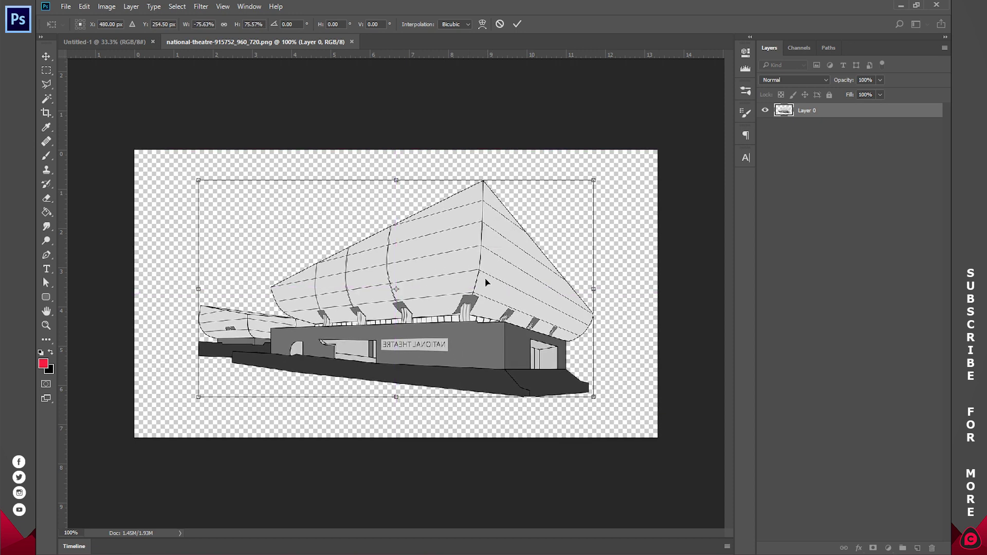
left_click(517, 23)
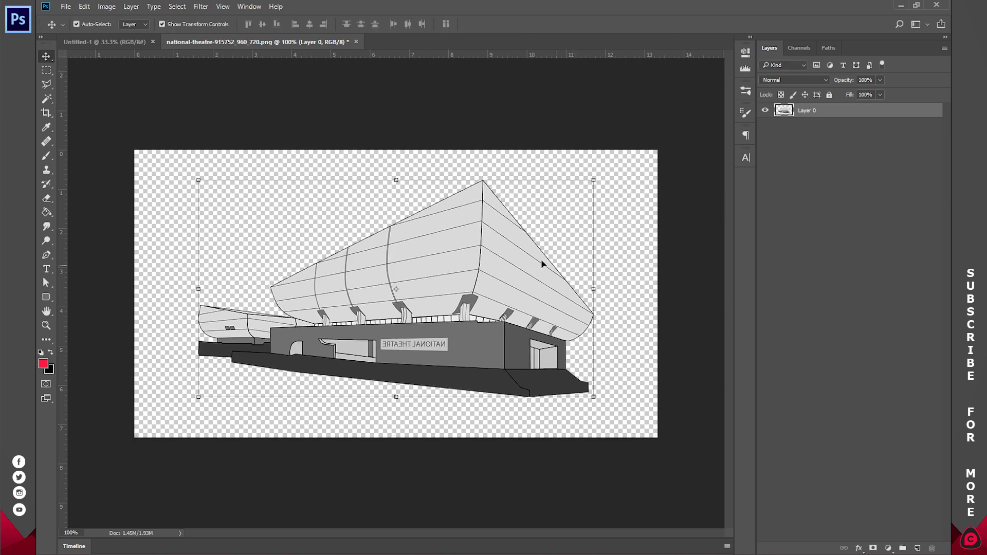
Rotate the theatre drawing counter-clockwise by about 5.2° and apply the transform
left_click_drag(599, 288, 606, 274)
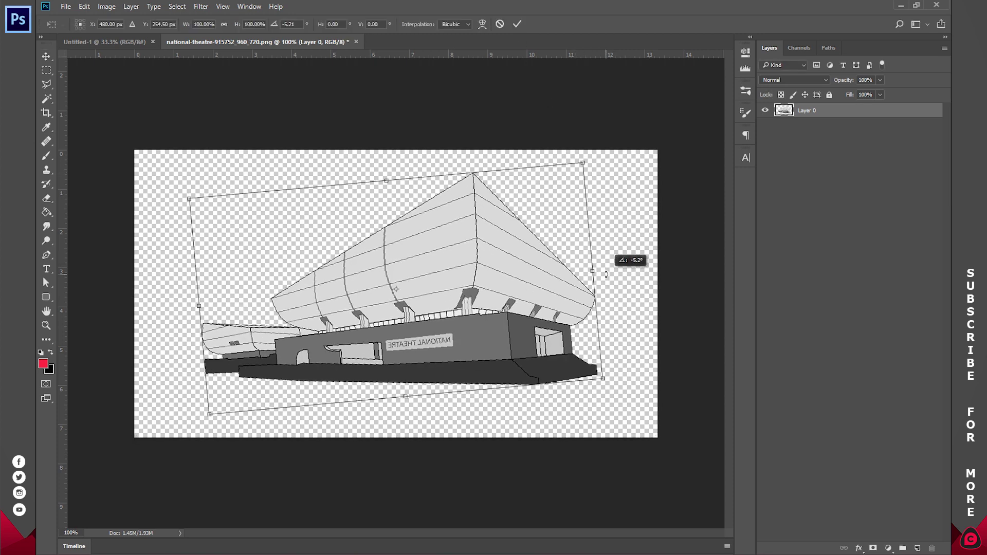
left_click(516, 25)
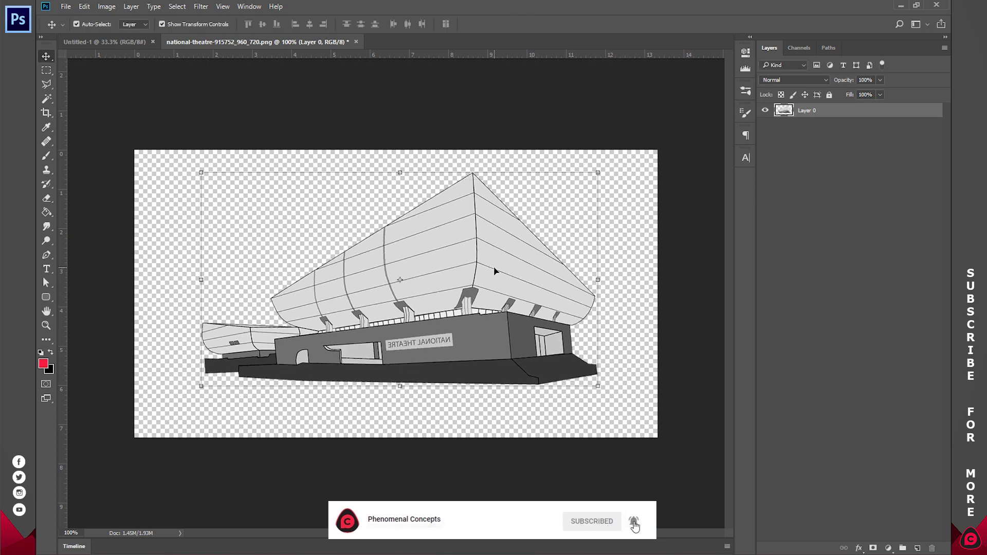
Copy the theatre drawing into Untitled-1, enlarging and positioning it so the main building spans the canvas width
left_click_drag(467, 262, 409, 258)
left_click_drag(471, 290, 612, 381)
left_click_drag(500, 241, 454, 253)
key("Return")
Close national-theatre-915752_960_720.png without saving its changes and deselect the layer in Untitled-1
left_click(383, 41)
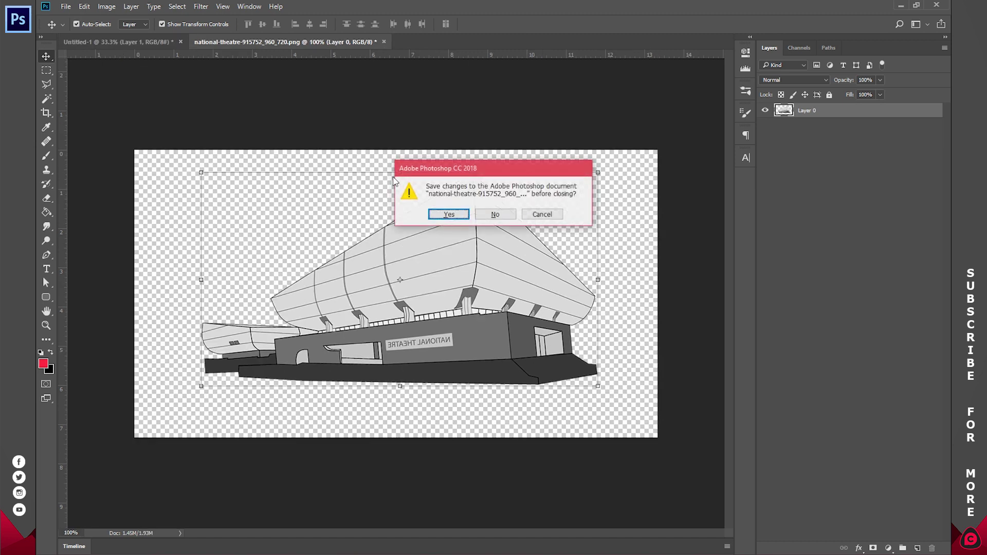
left_click(495, 214)
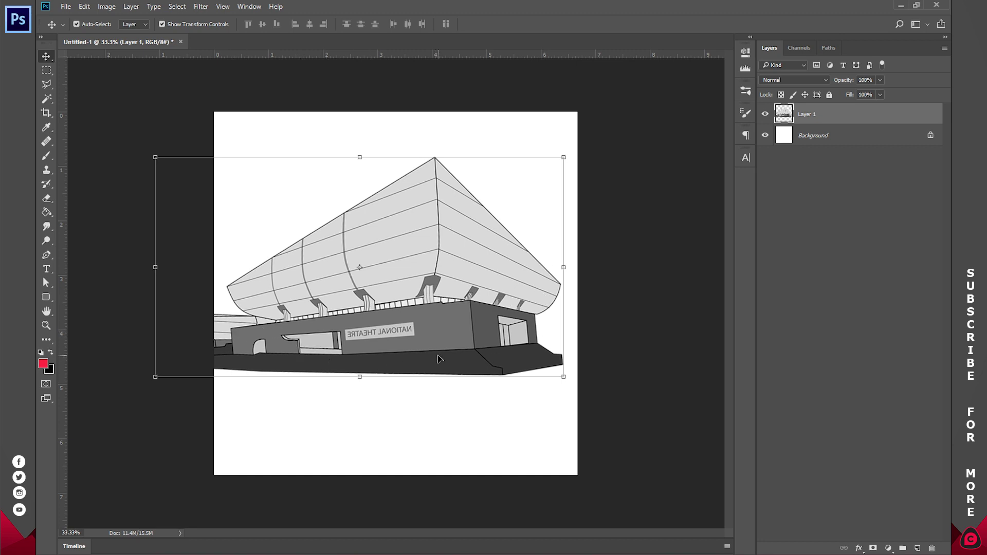
left_click(802, 307)
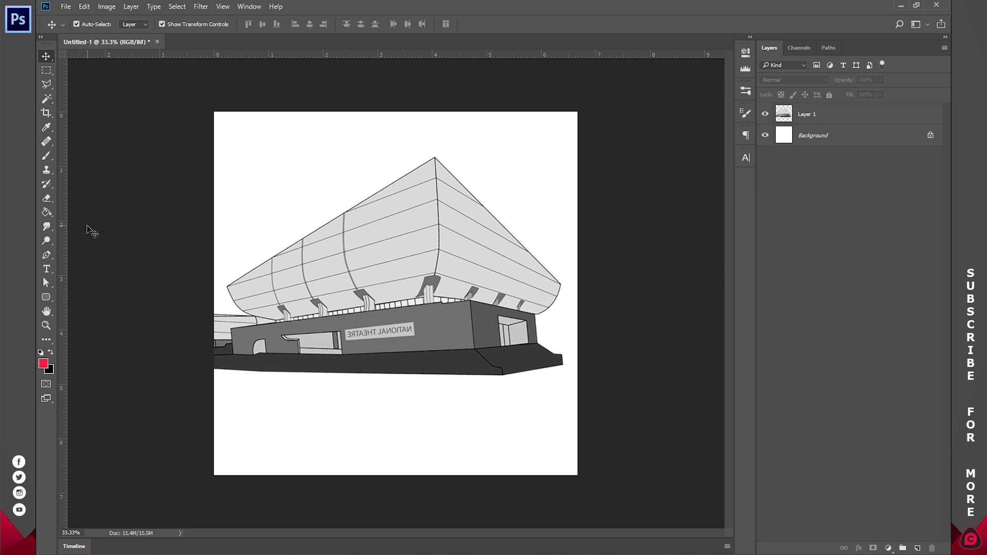
Activate the Pen tool in Shape mode
left_click(46, 256)
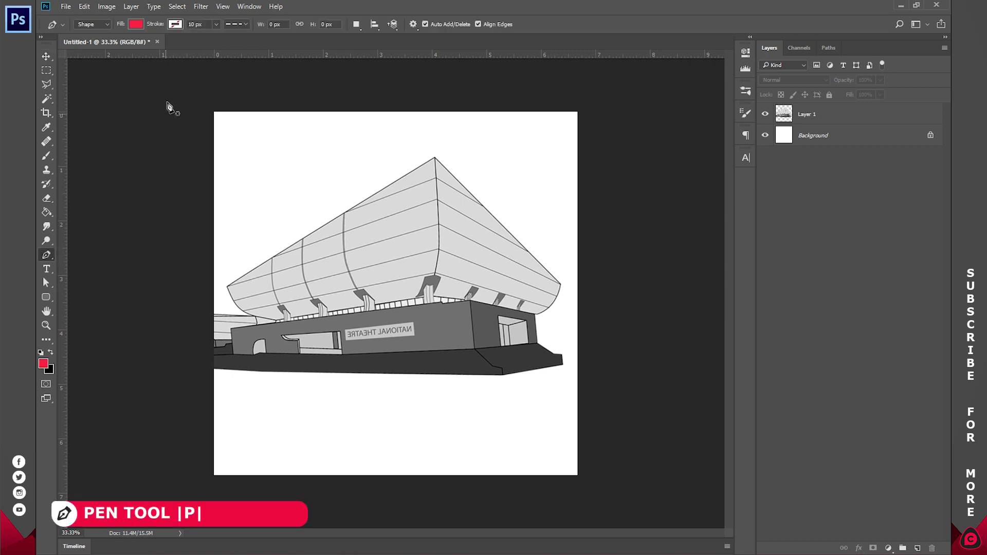
left_click(89, 25)
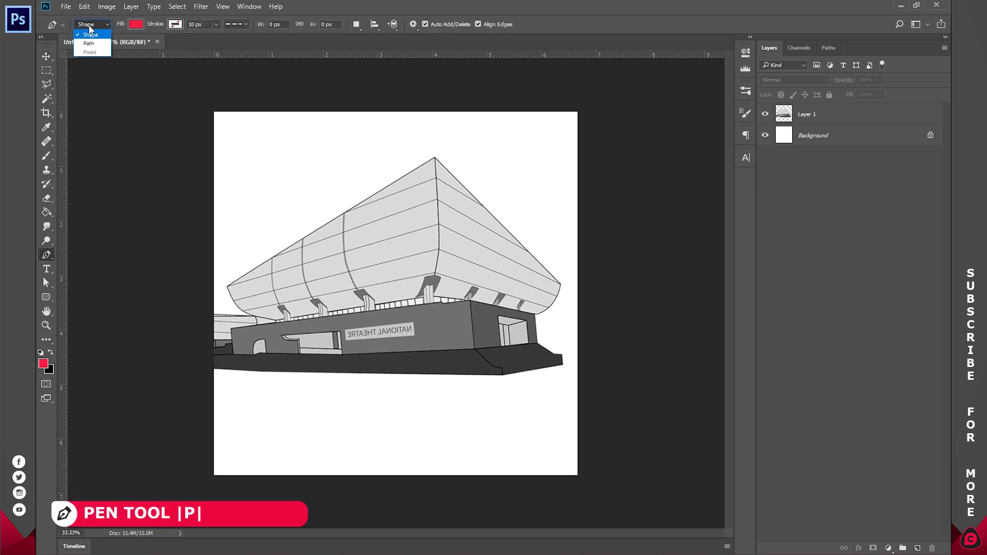
left_click(90, 36)
Try the Pen tool's Path mode by sketching a short curved test path over the building
left_click(90, 25)
left_click(89, 44)
left_click(357, 181)
left_click_drag(393, 264, 512, 217)
left_click_drag(496, 169, 557, 162)
key("Escape")
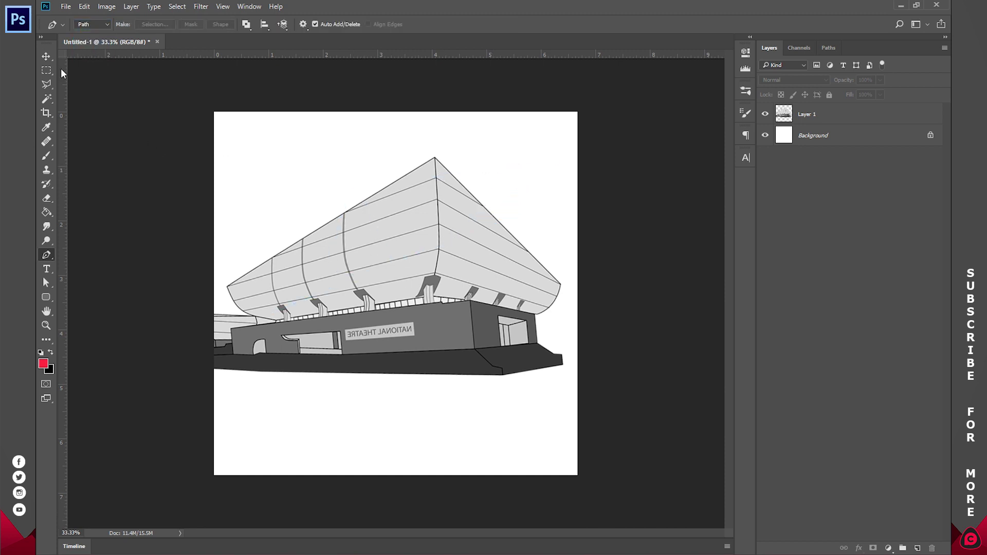
left_click(83, 19)
left_click(91, 35)
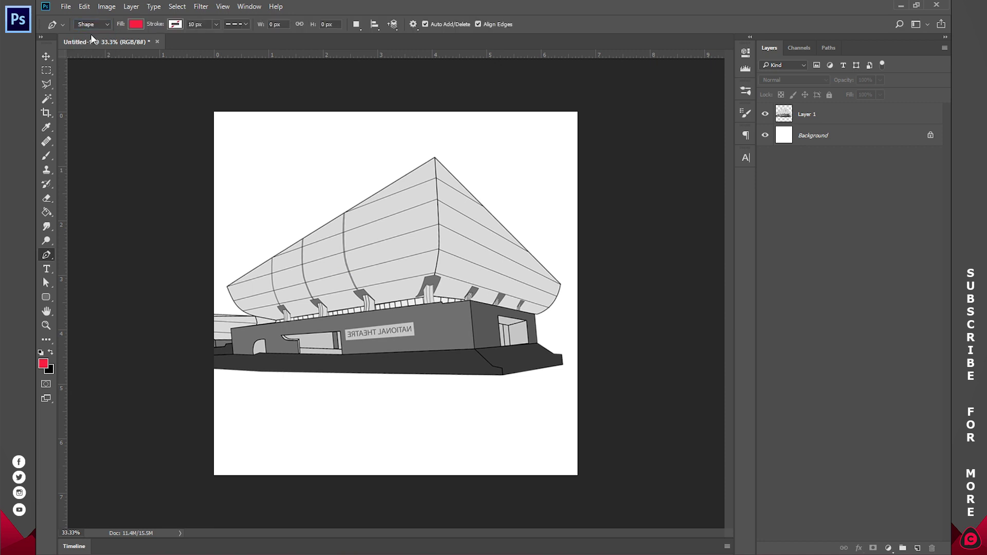
Set the Pen tool's shape fill to solid black with no stroke
left_click(135, 23)
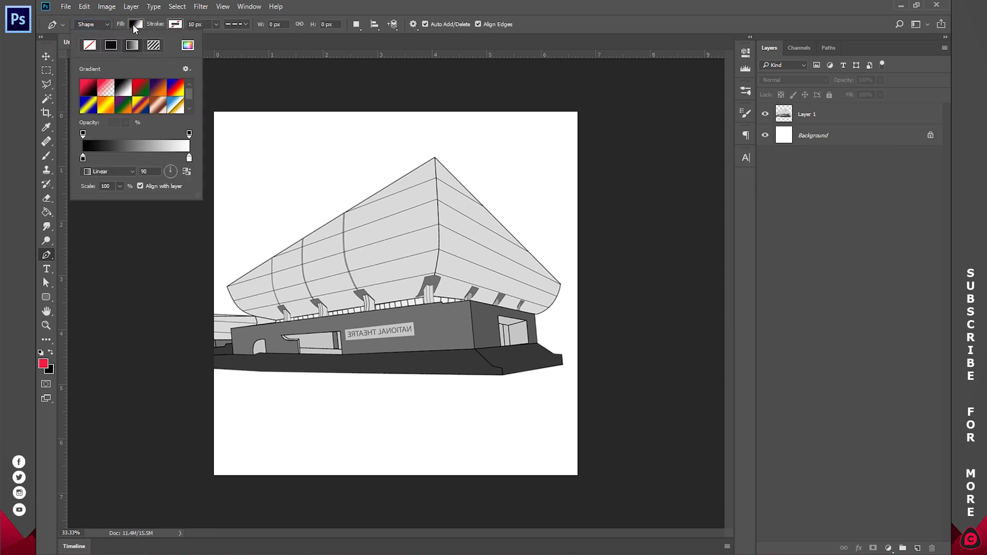
left_click(110, 45)
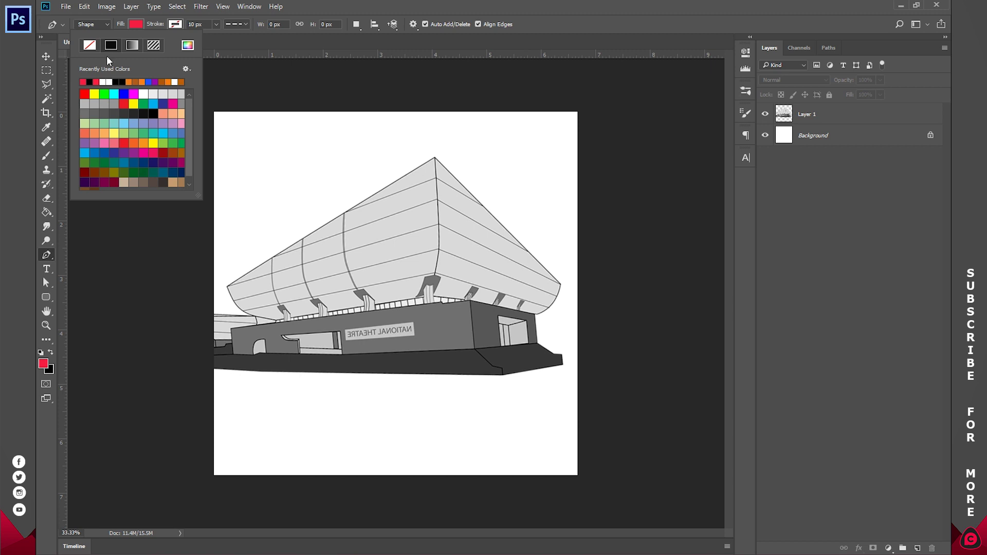
left_click(90, 81)
left_click(175, 25)
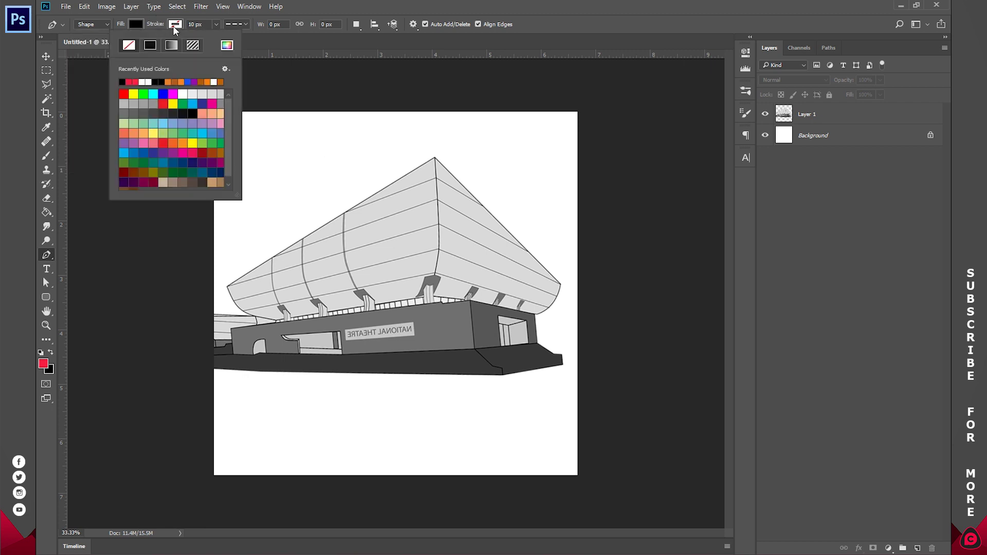
left_click(160, 26)
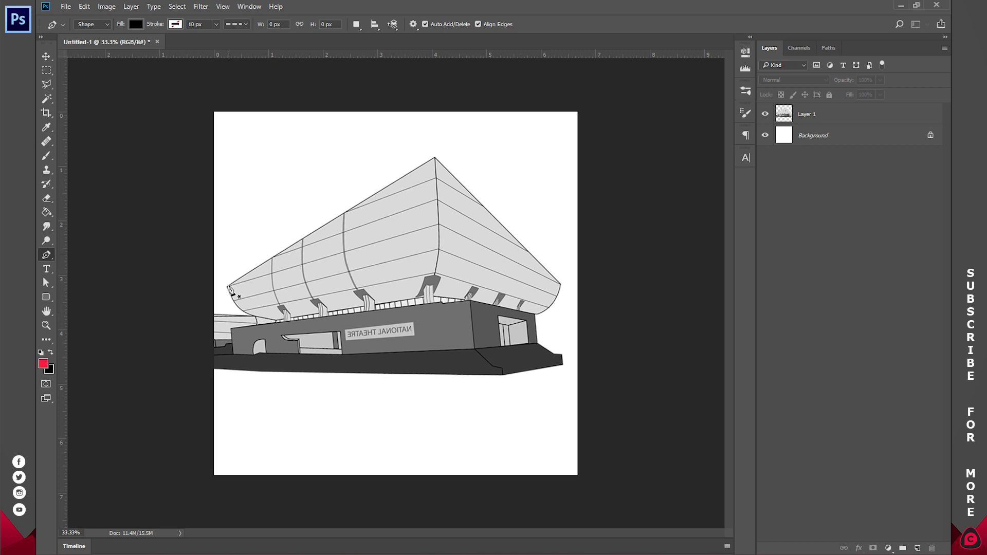
Trace the larger left roof face with the Pen tool as a closed black shape about 1168 × 900 px, curving its lower corners
key("z")
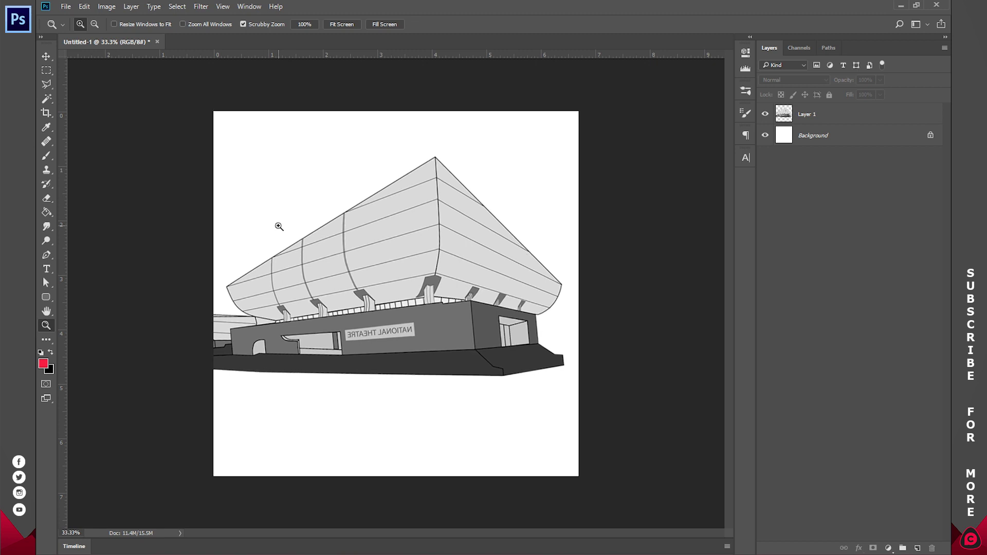
left_click(279, 226)
key("p")
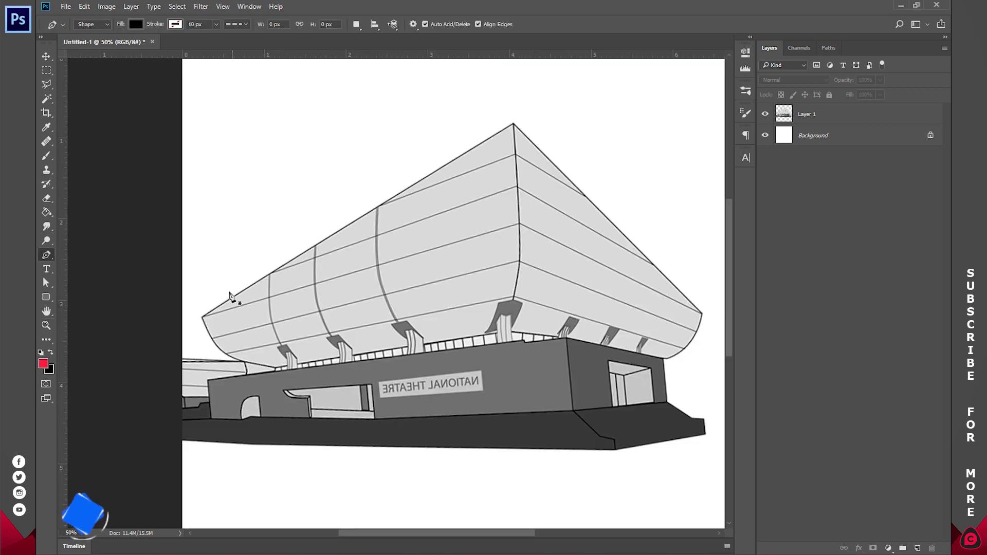
left_click(202, 317)
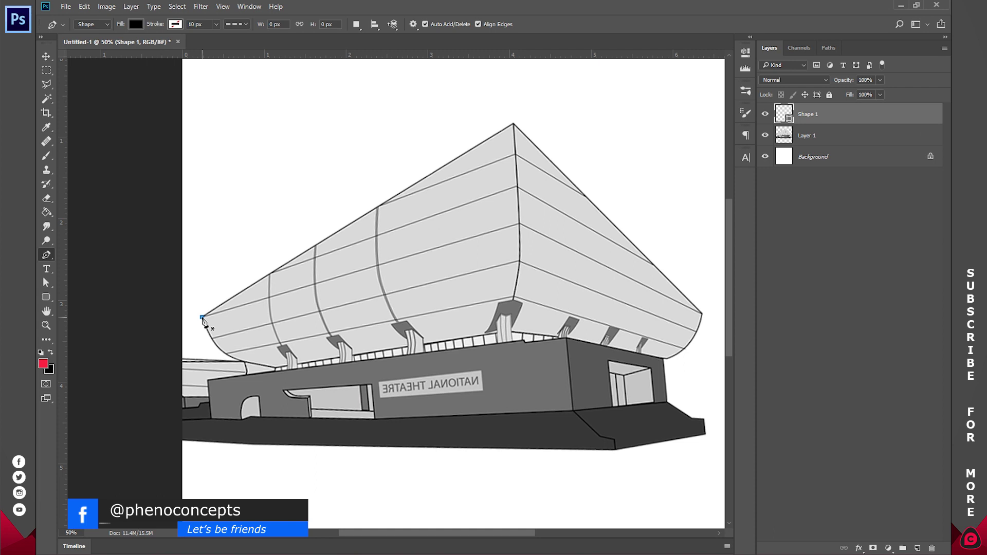
left_click(513, 123)
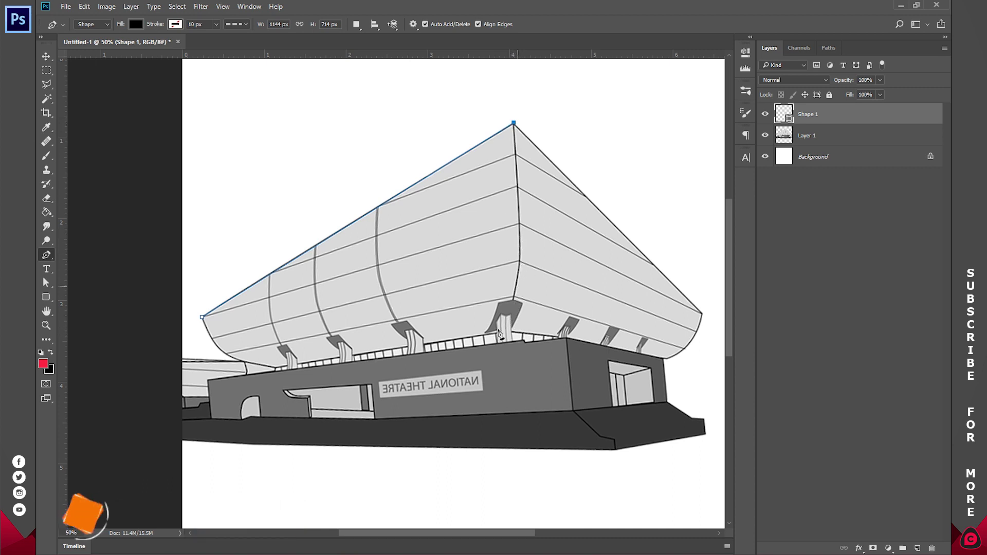
left_click(520, 251)
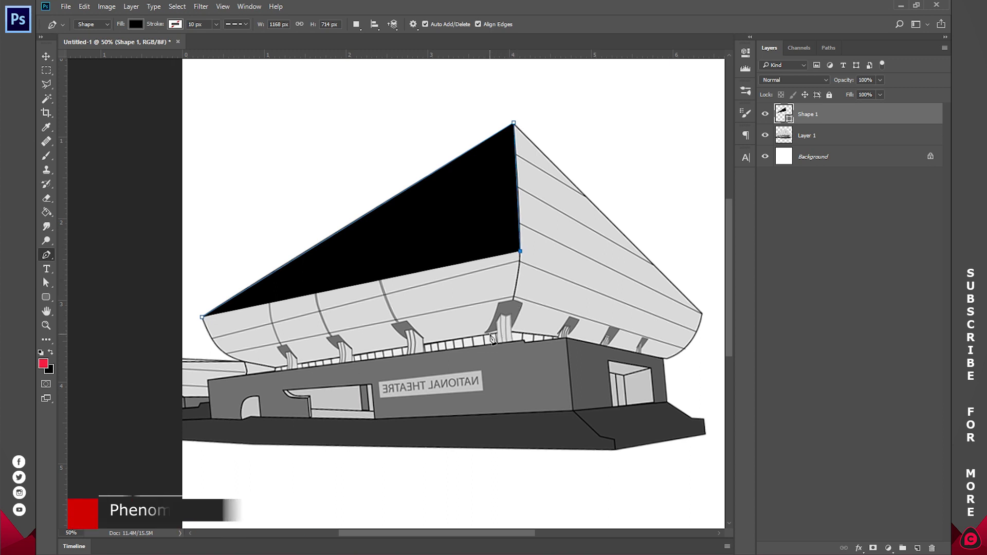
mouse_move(488, 335)
left_mouse_down()
mouse_move(454, 340)
mouse_move(480, 352)
left_mouse_up()
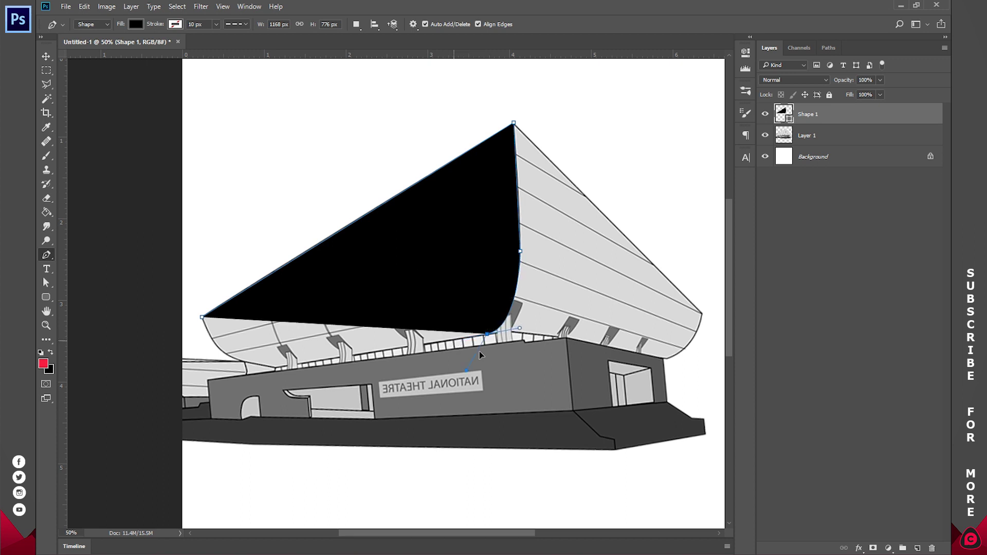
left_click_drag(428, 371, 485, 335)
left_click(276, 368)
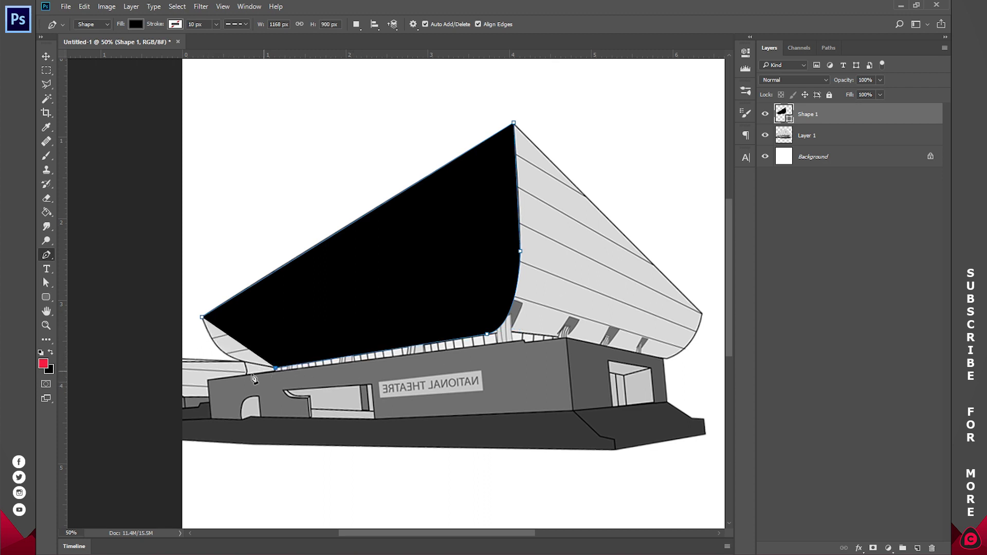
left_click_drag(203, 318, 195, 267)
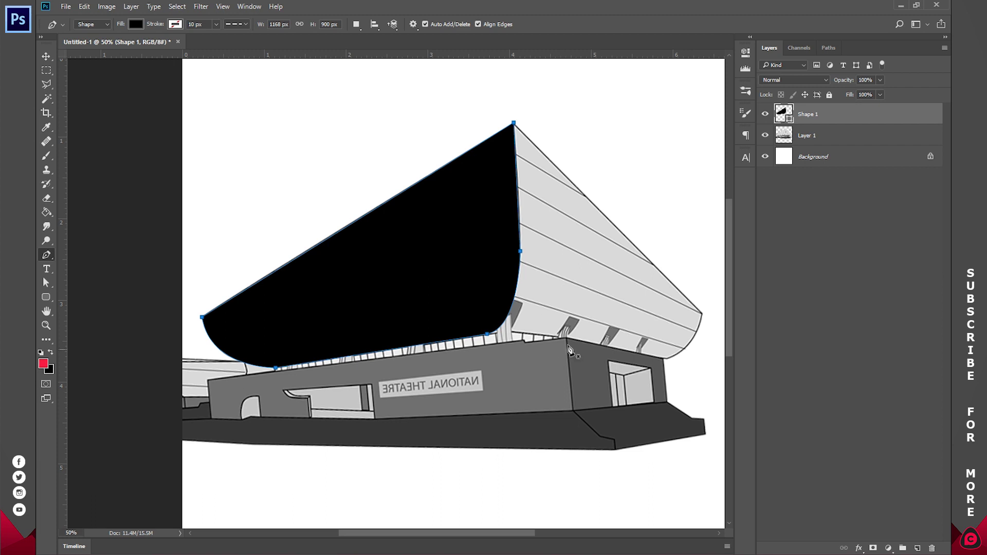
key("Return")
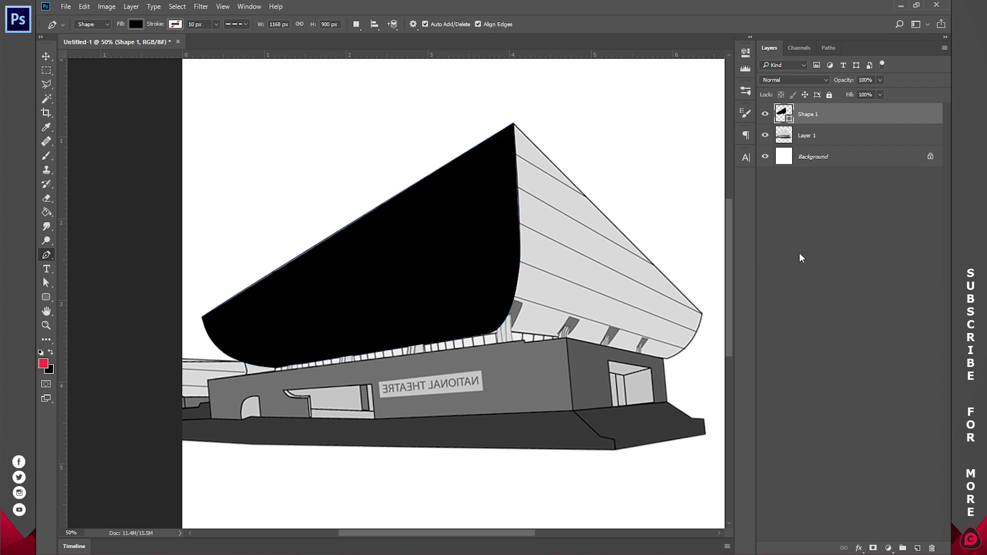
Outline the right roof face with the Pen tool as a black shape about 706 × 844 px, curving its lower right corner
left_click_drag(565, 218, 493, 207)
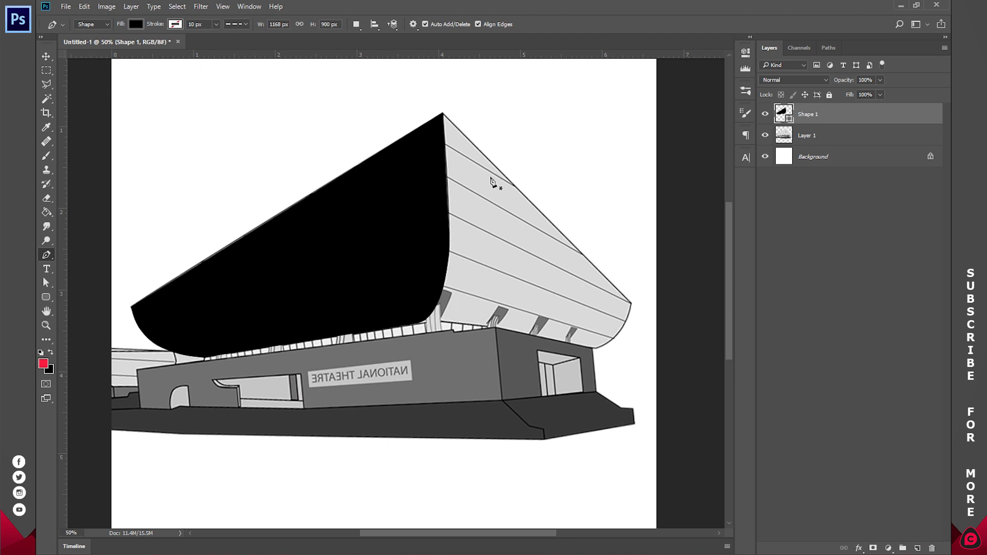
left_click(448, 118)
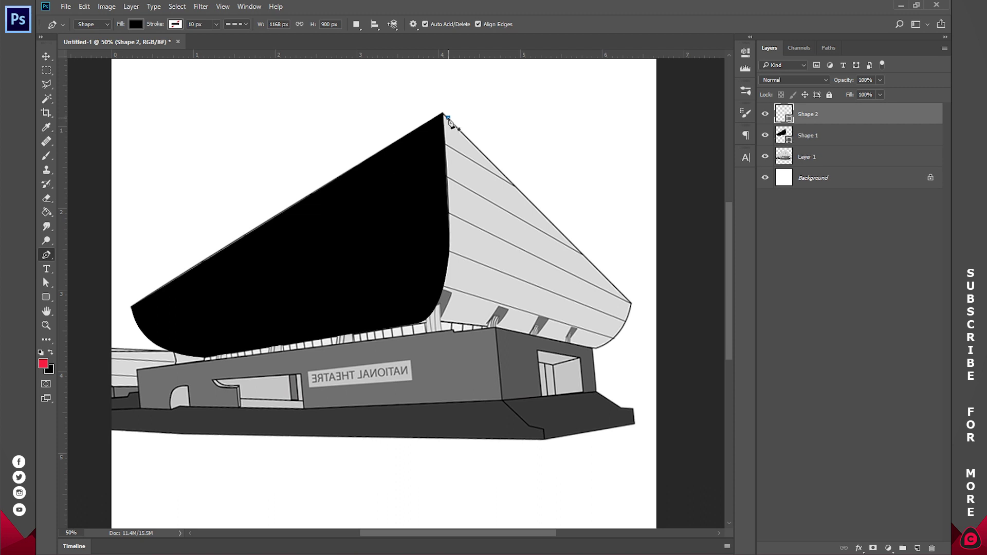
left_click(632, 303)
left_click_drag(593, 348, 561, 346)
left_click_drag(560, 343, 561, 347)
left_click(593, 348, "alt")
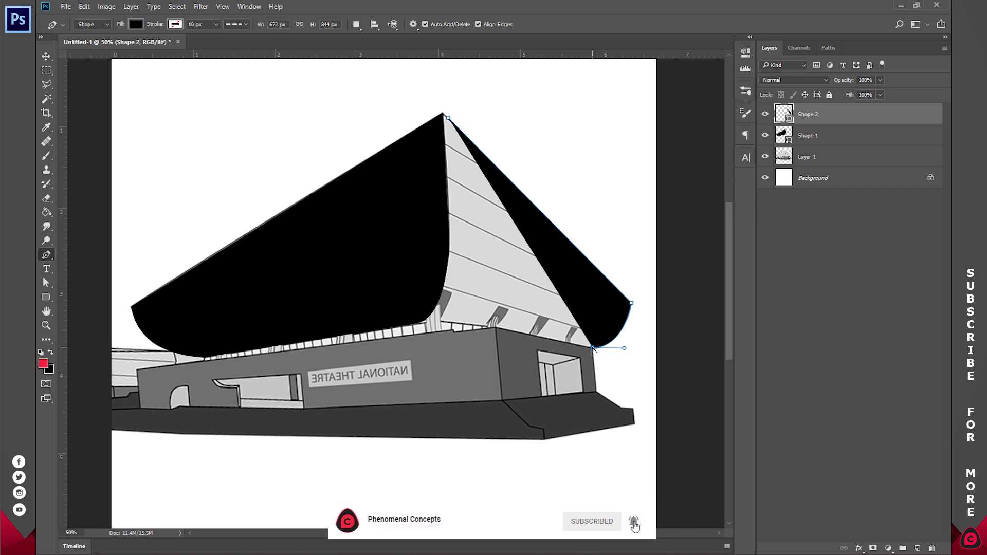
left_click(439, 322)
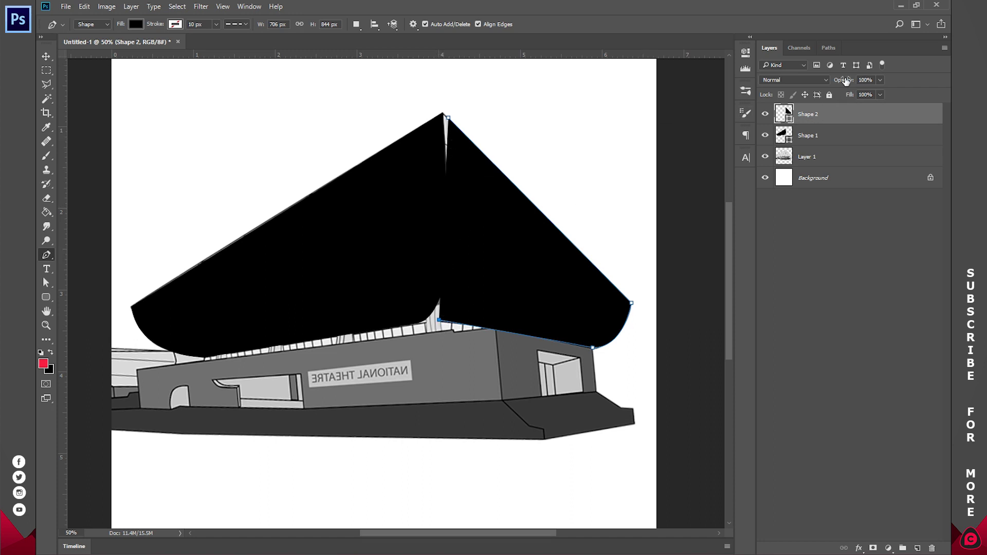
Set the right roof shape's opacity to 50% and close it with a curved inner edge following the seam beside the left roof face
left_click_drag(842, 83, 810, 86)
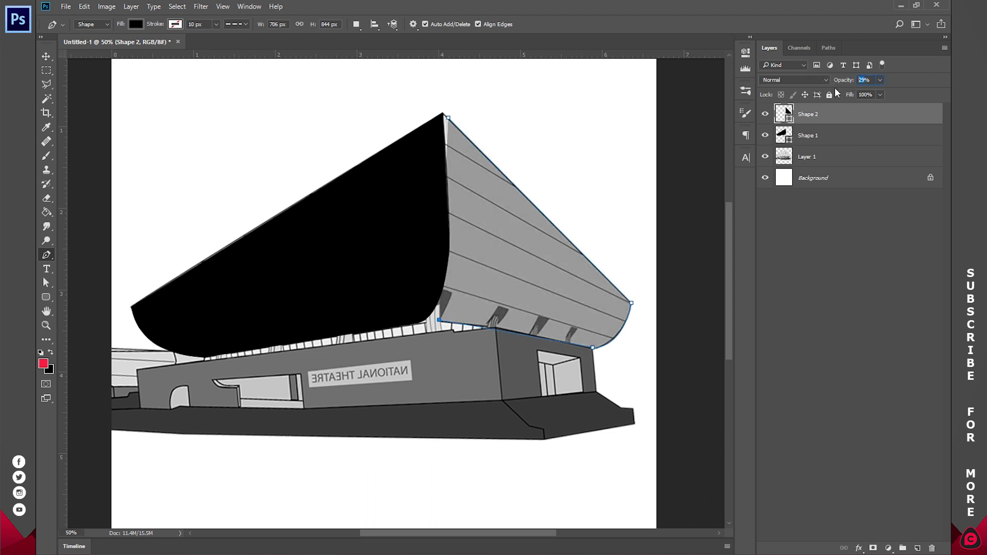
type("0")
key("Return")
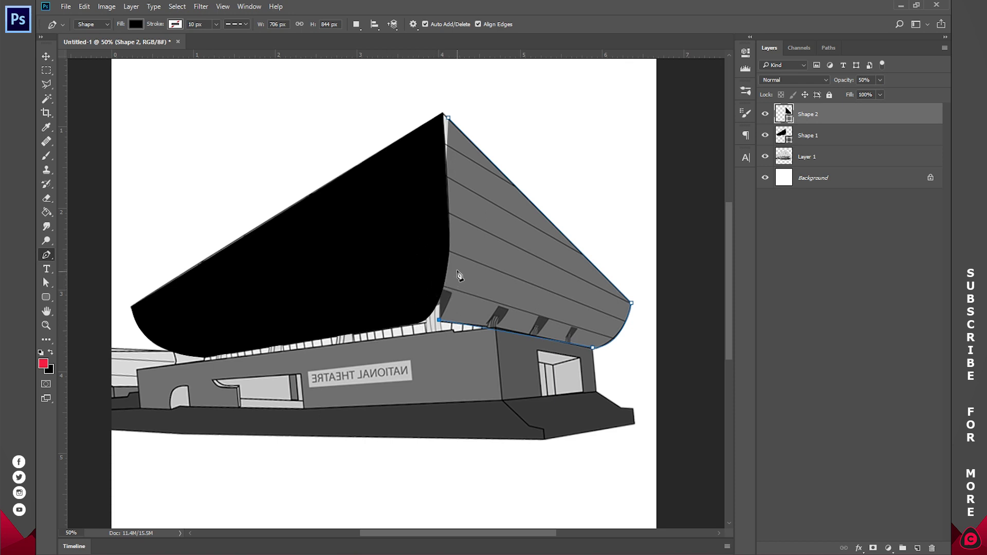
left_click_drag(458, 255, 457, 242)
left_click(456, 222)
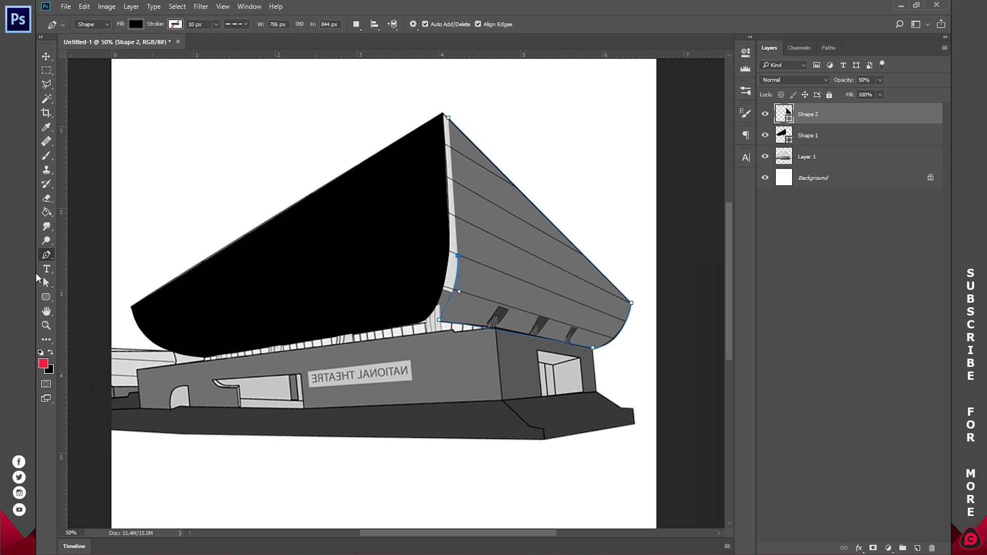
Nudge the right roof shape's top anchor down and away from the apex with the Direct Selection tool, then restore its opacity to 100%
left_click(53, 285)
left_click_drag(53, 286, 86, 298)
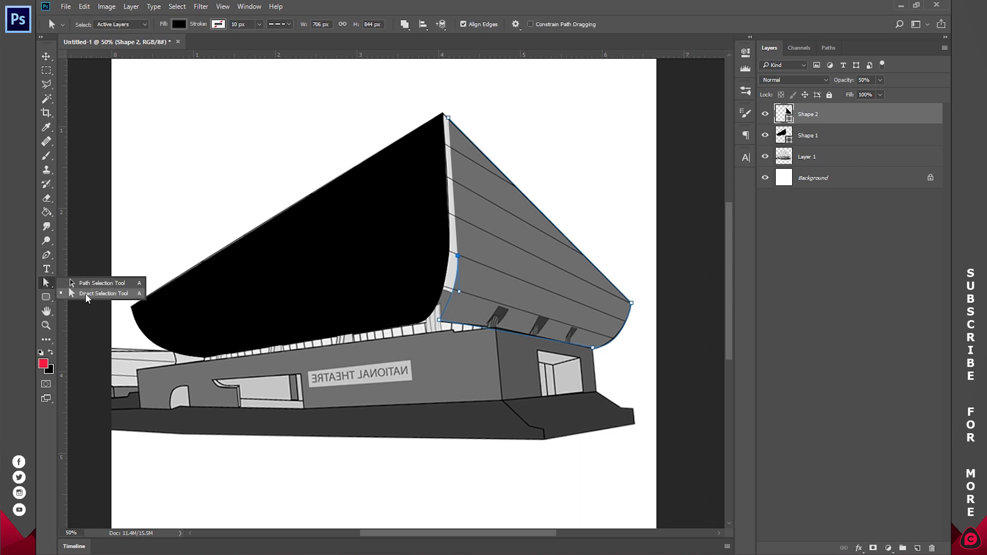
left_click(105, 297)
left_click_drag(447, 118, 450, 121)
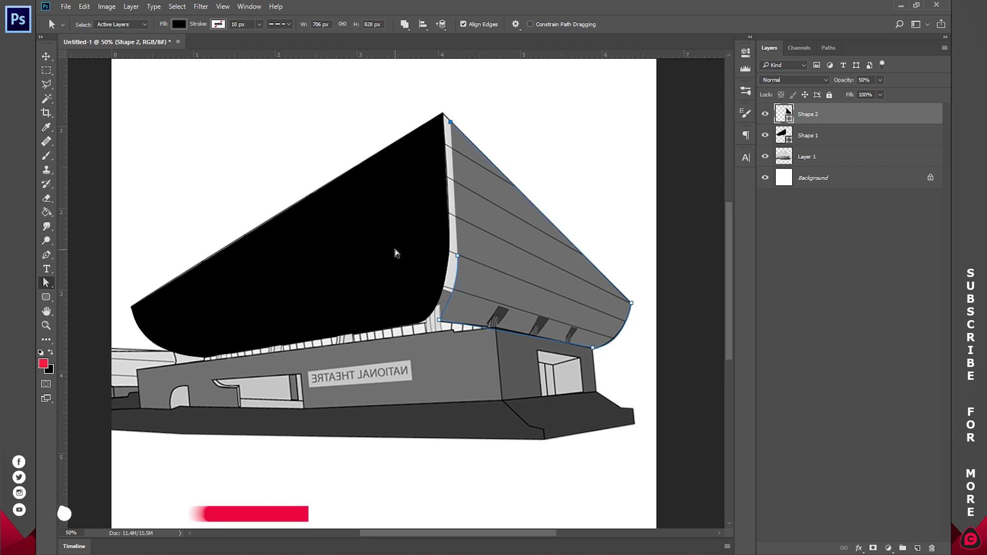
left_click(46, 255)
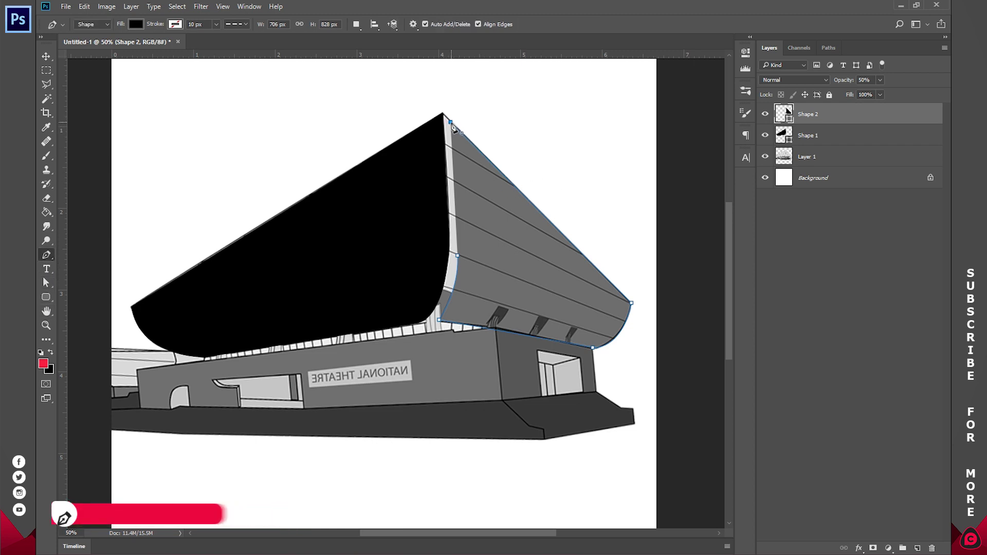
key("Return")
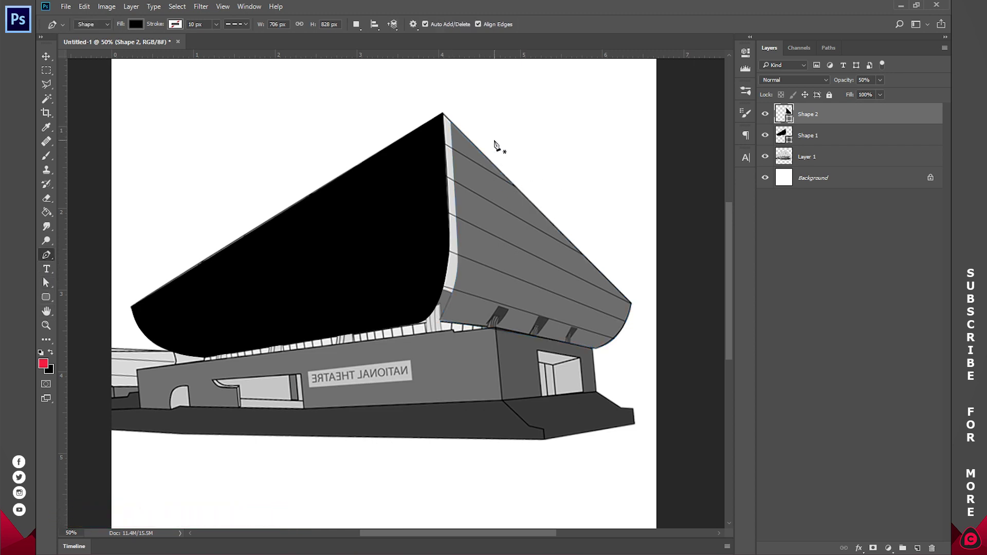
left_click_drag(844, 83, 897, 79)
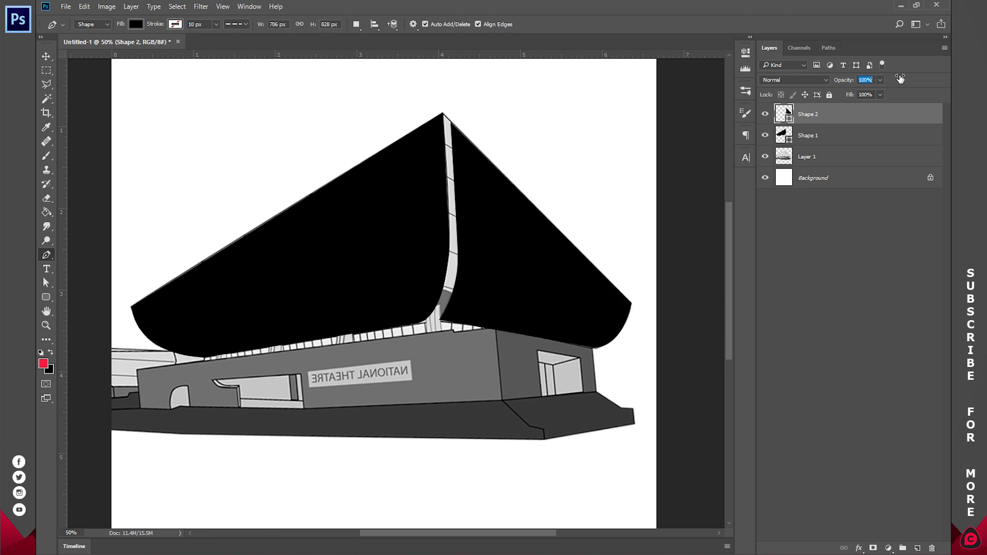
left_click(942, 365)
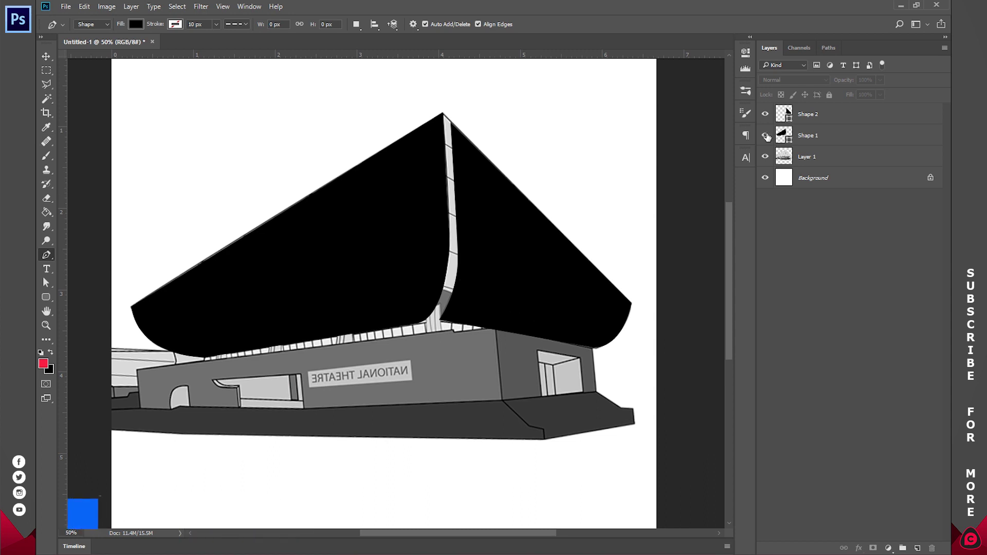
Trace the base wall below the roof as a five-cornered black shape about 1434 × 294 px, peaking under the roof seam
left_click(204, 362)
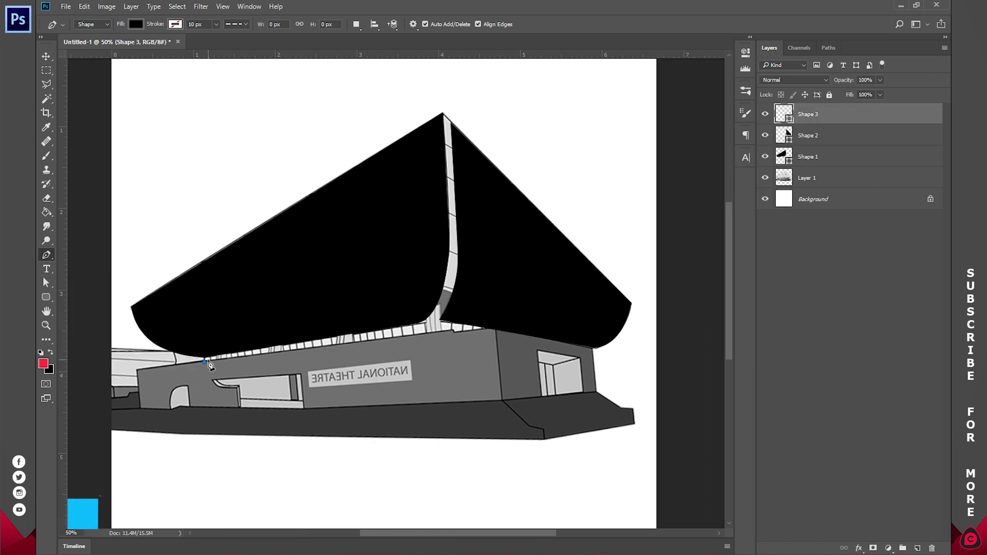
left_click(204, 406)
left_click(204, 362)
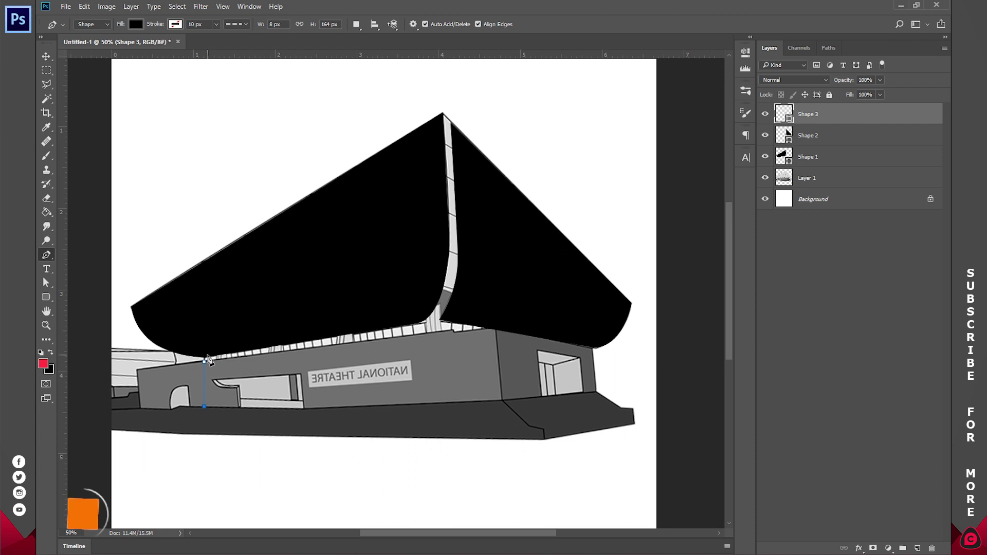
left_click(595, 407)
left_click(591, 352)
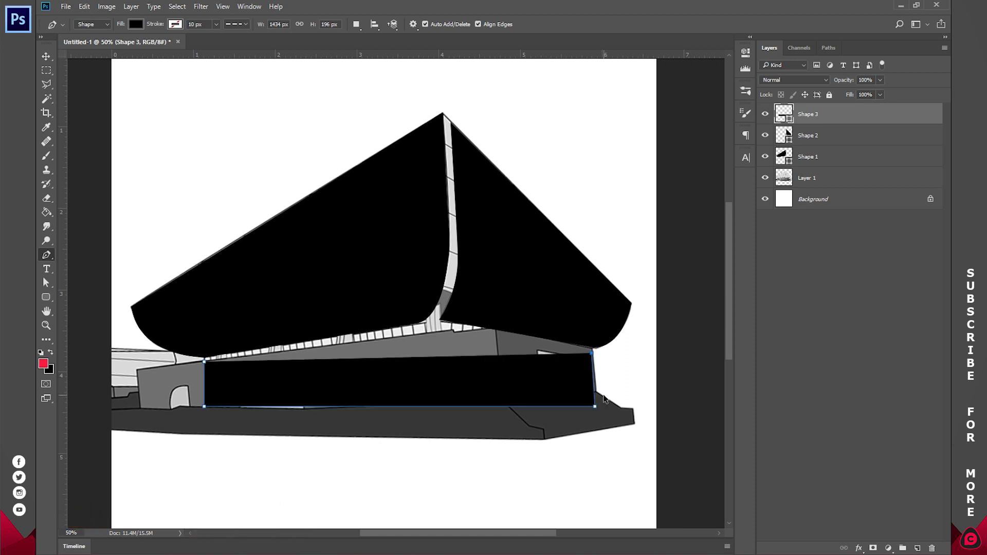
key("ctrl+z")
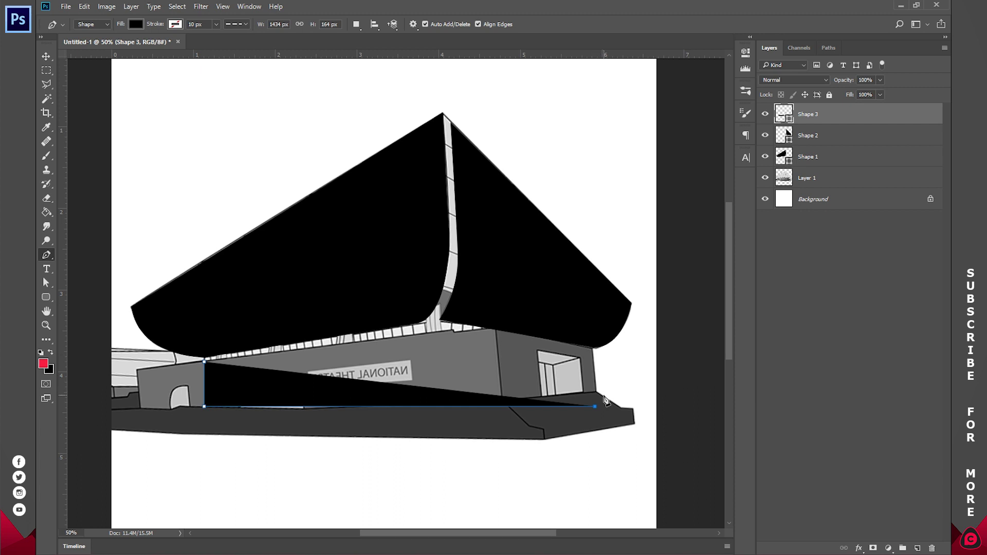
left_click(595, 354)
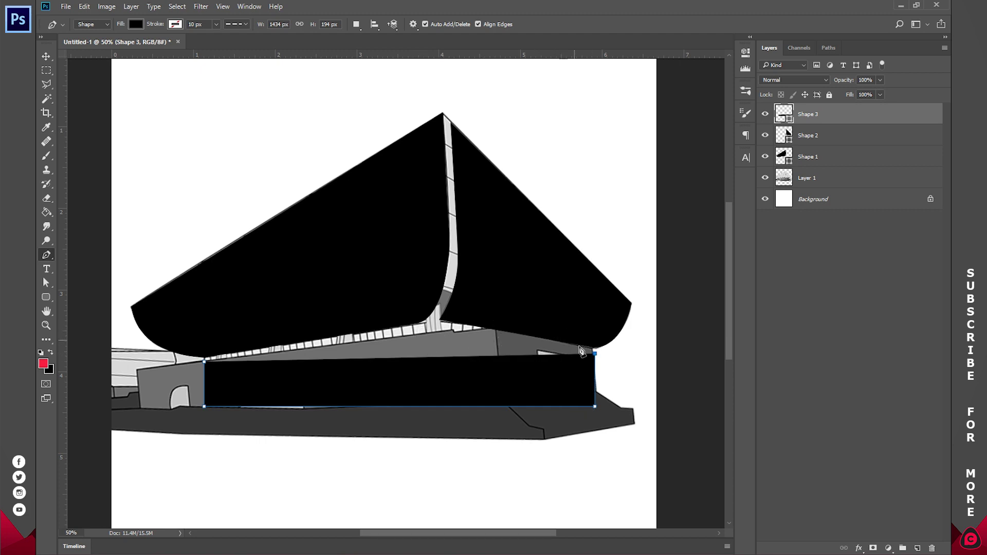
left_click(433, 328)
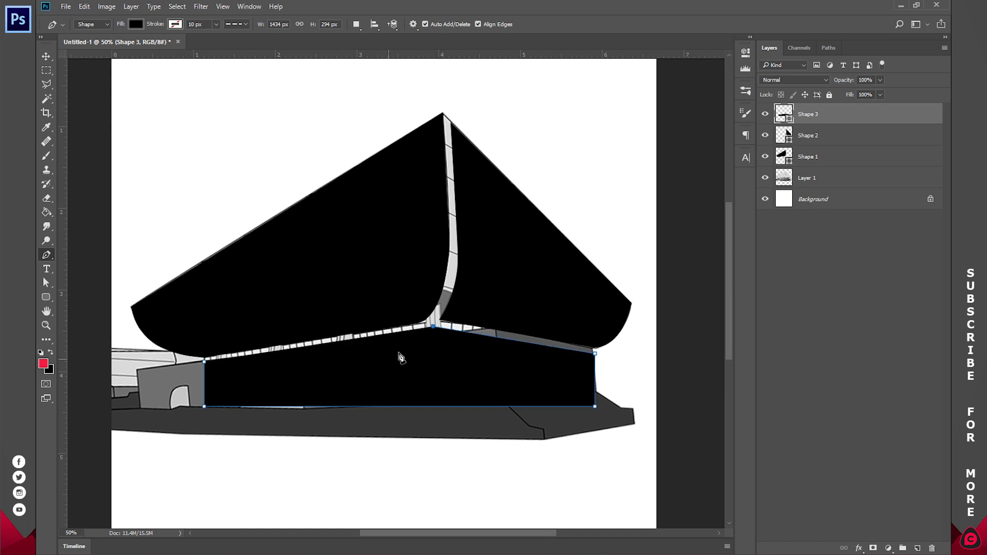
key("Return")
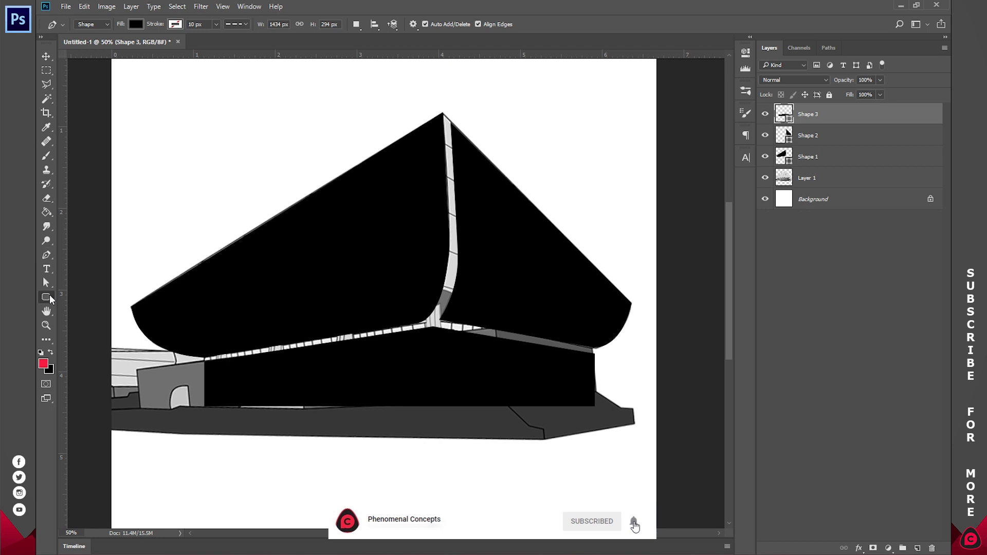
Draw a very thin black rectangle along the full width of the base wall, just below it with a narrow gap
left_click(46, 298)
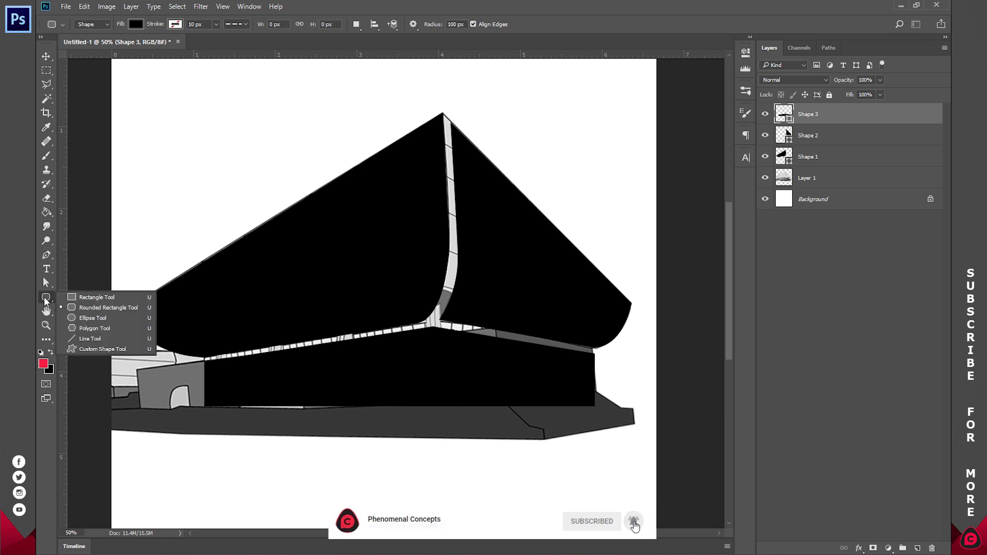
left_click(82, 297)
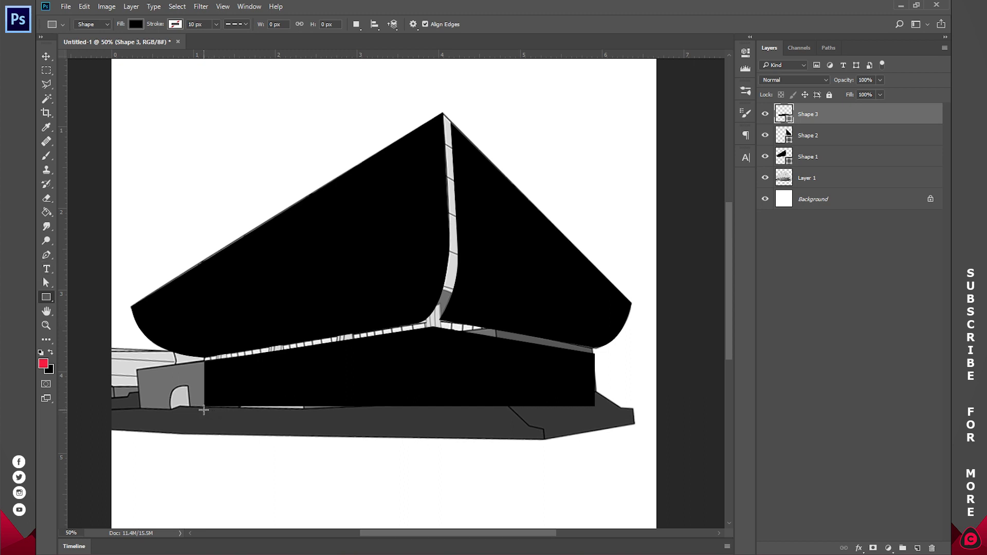
left_click_drag(204, 410, 596, 411)
left_click_drag(595, 411, 595, 410)
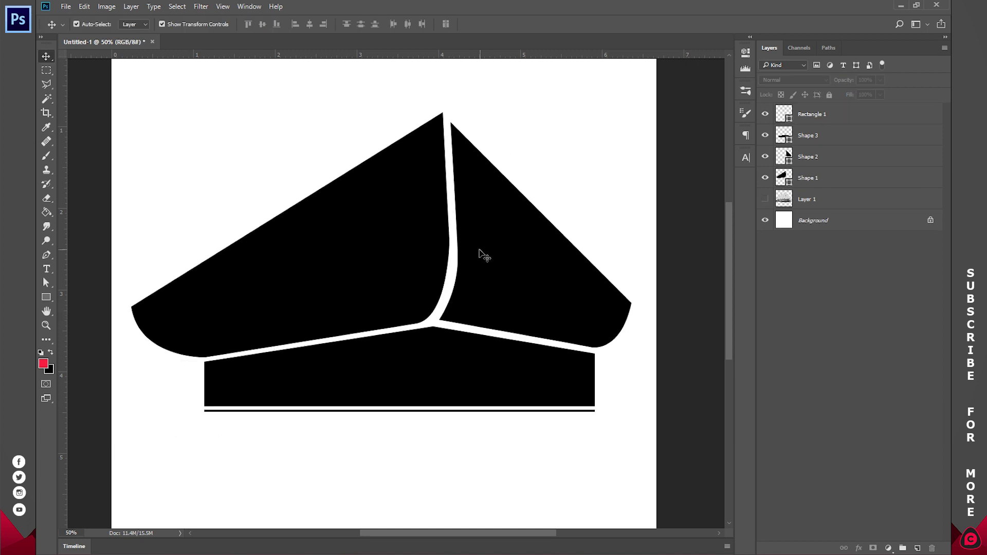
Group the layers from Shape 1 through Rectangle 1
key("z")
left_click(412, 315, "alt")
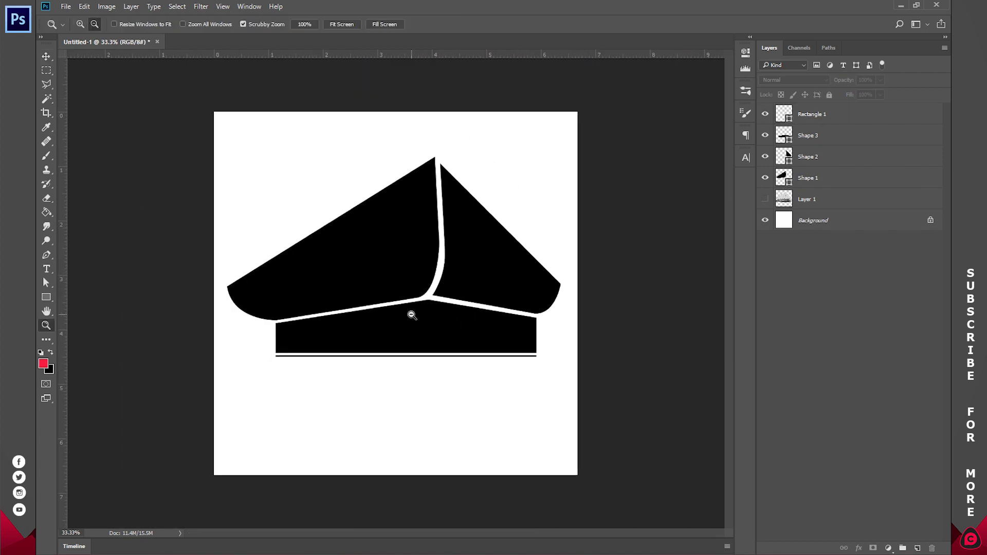
left_click(825, 180)
left_click(821, 116, "shift")
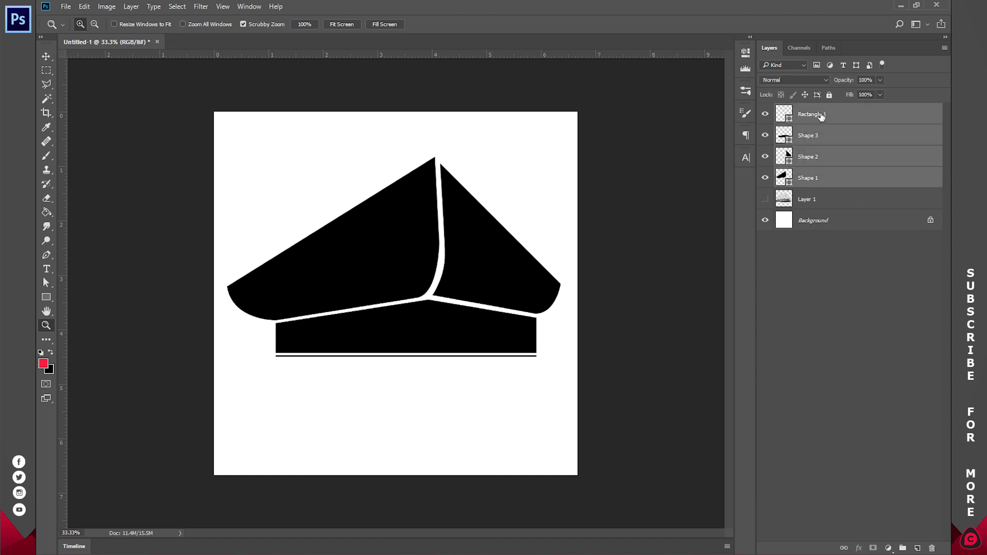
key("ctrl+g")
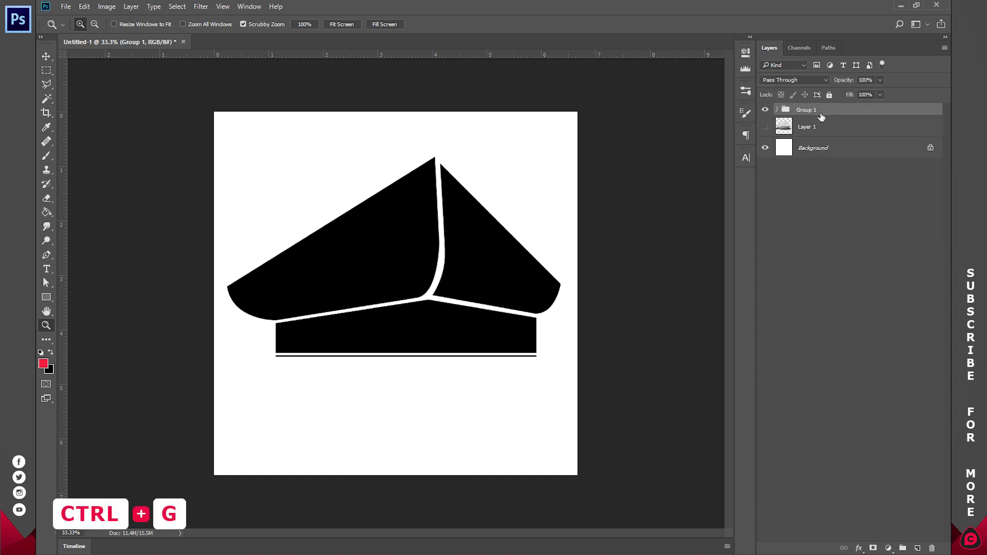
Scale the building group down around its centre to about three quarters of its size
key("v")
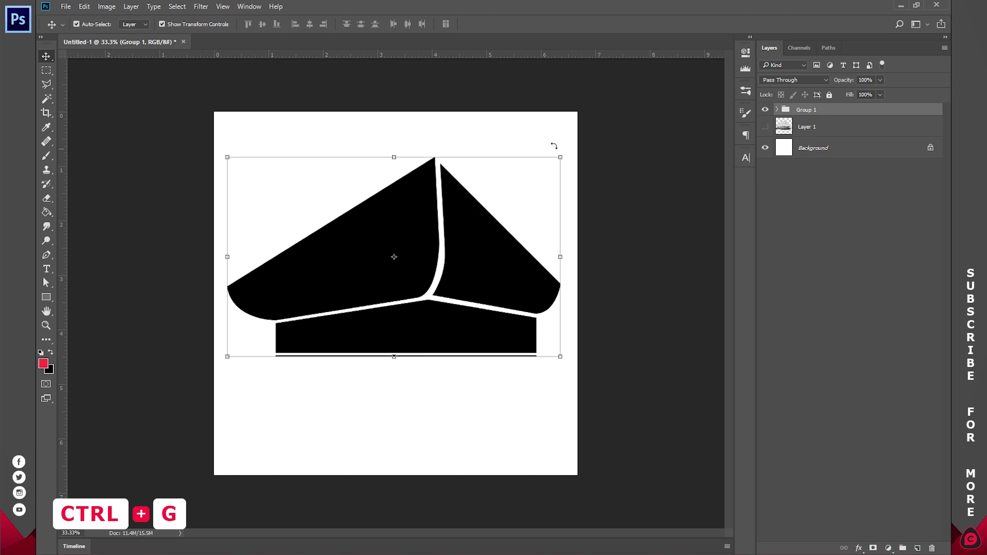
left_click_drag(560, 156, 517, 185)
left_click(517, 25)
key("z")
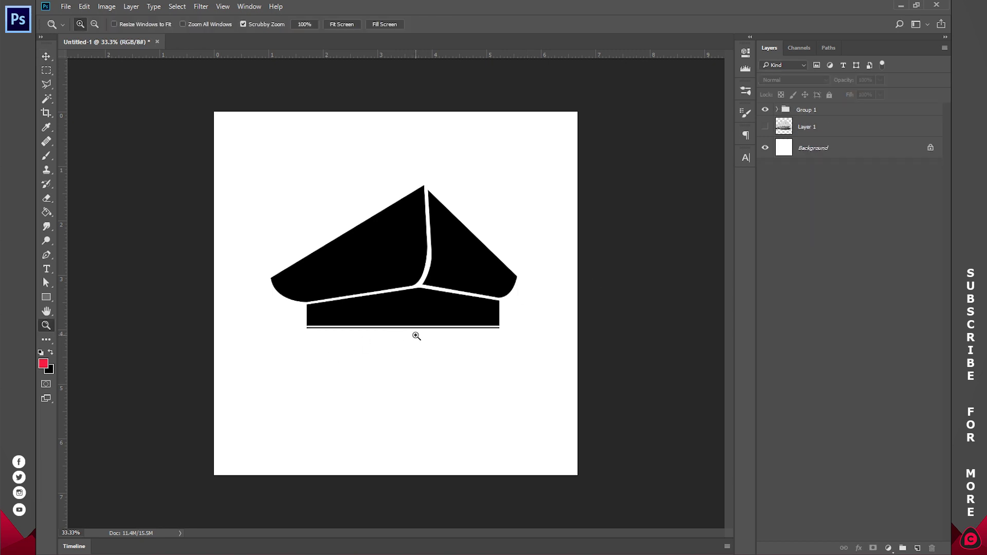
Add the black caption GHANA NATIONAL THEATRE in UniSansRegular at 24 pt and position it directly beneath the building's base line
left_click(45, 270)
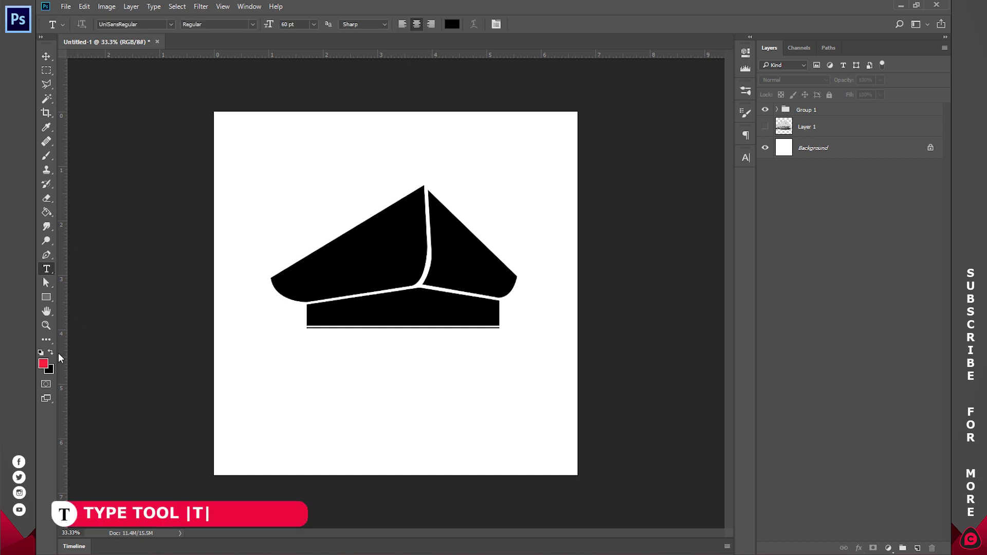
left_click(374, 350)
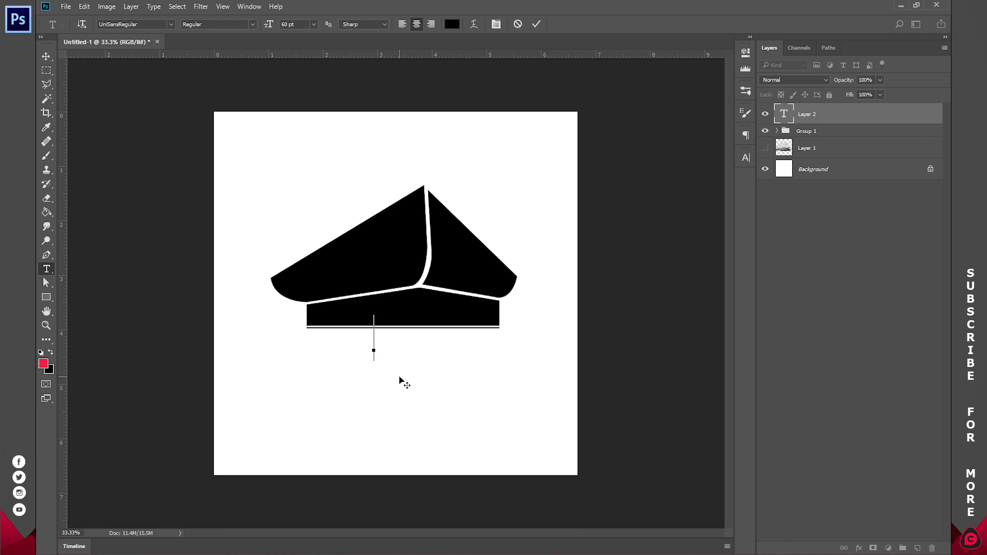
type("GHANA NATIONAL THEATRE")
key("ctrl+a")
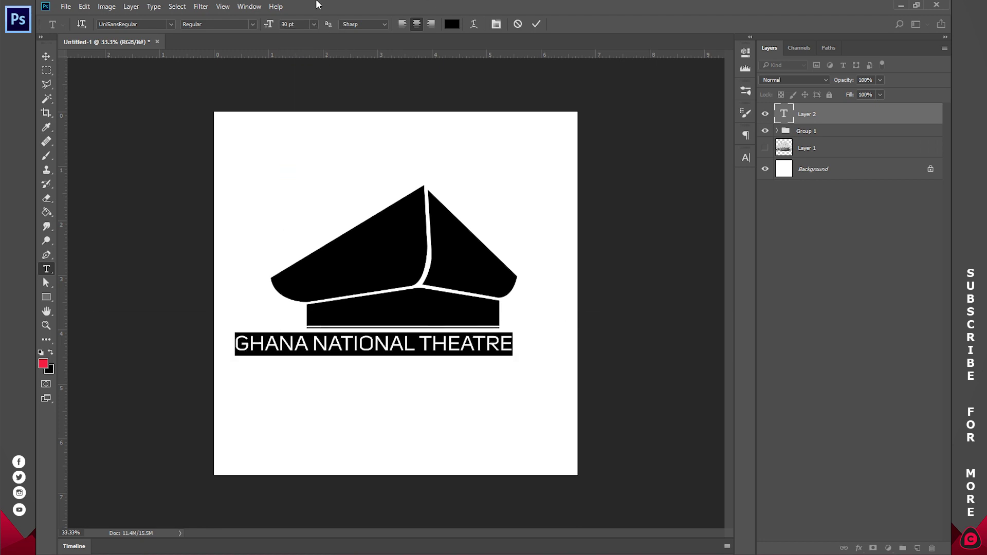
left_click_drag(400, 374, 437, 372)
key("ctrl+Return")
key("z")
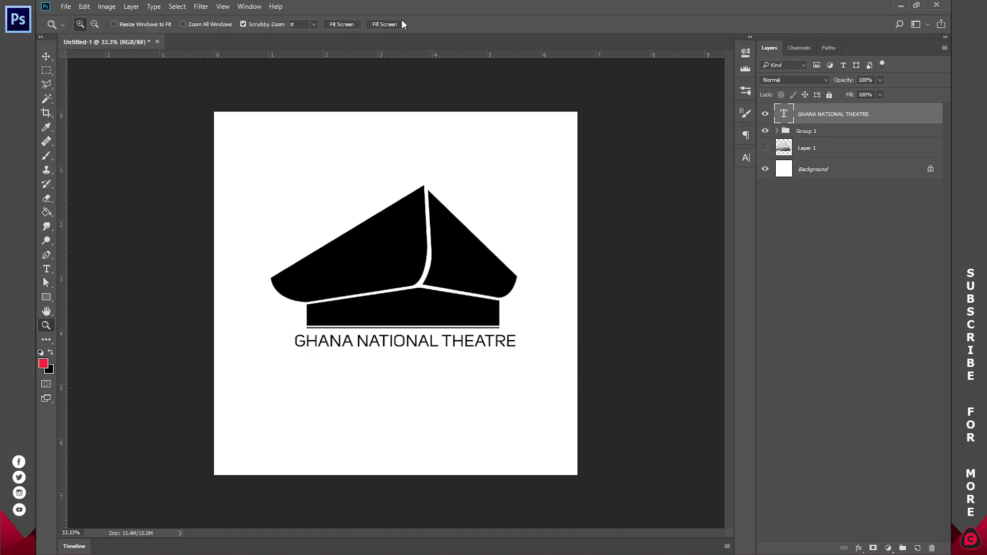
left_click(357, 25)
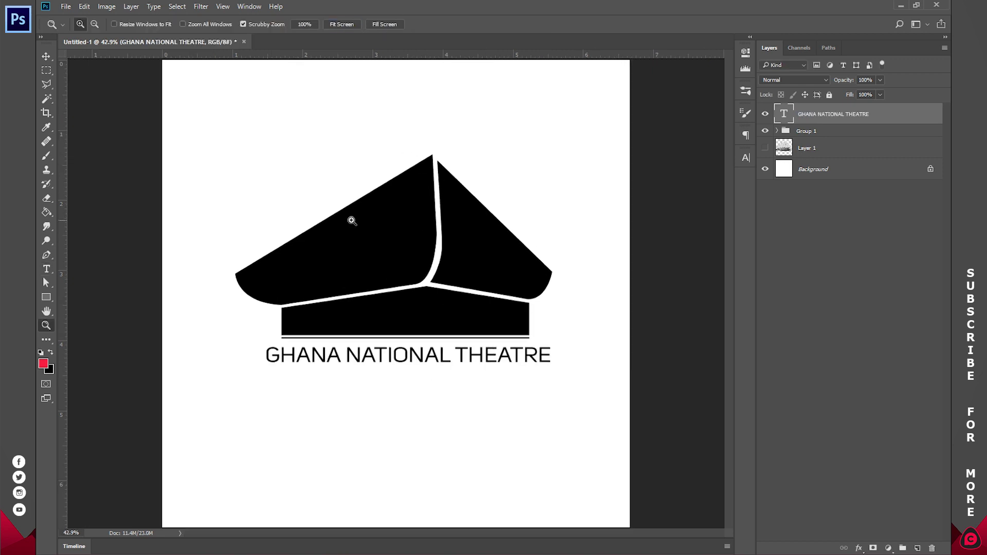
Add SLOGAN GOES HERE as a second line of the caption beneath GHANA NATIONAL THEATRE
left_click(46, 268)
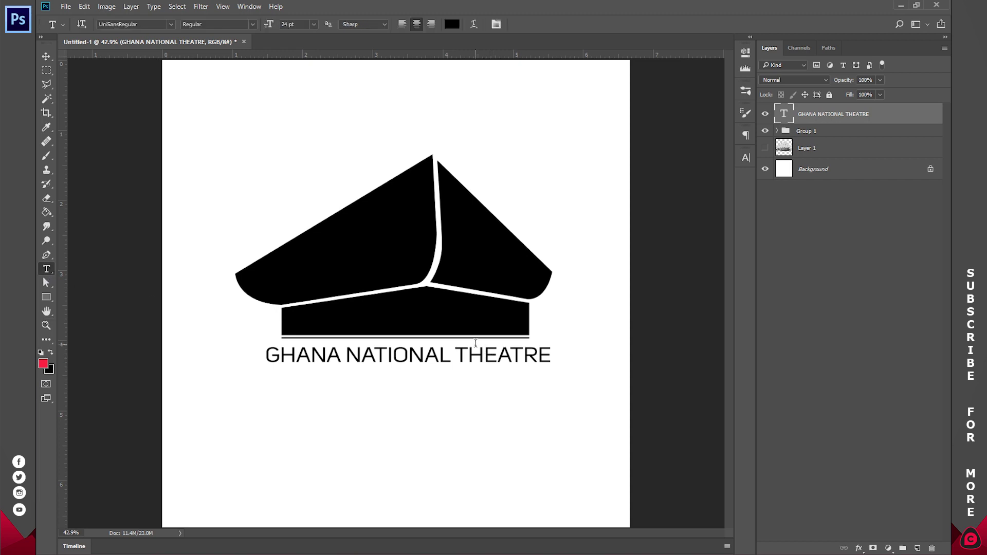
left_click(551, 354)
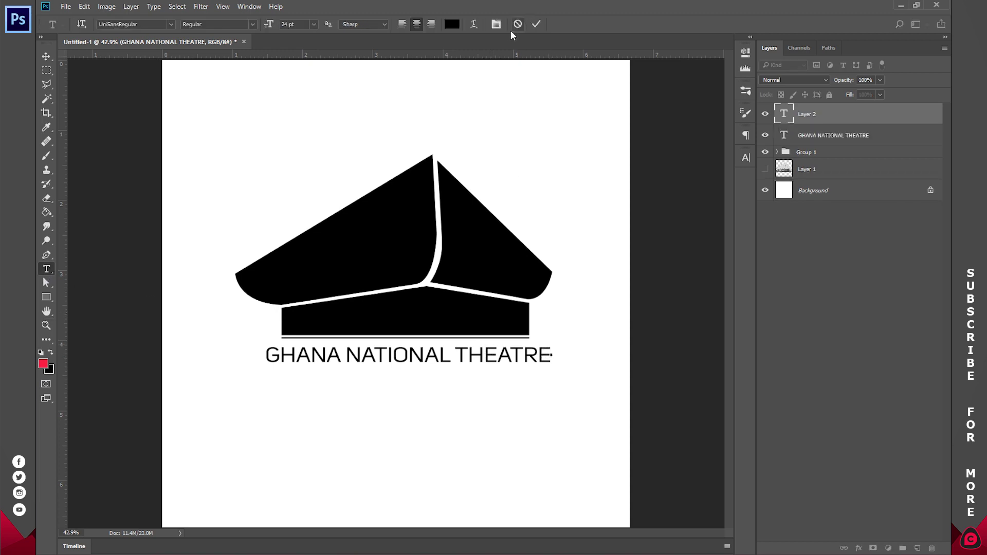
left_click(513, 25)
left_click(551, 356)
type("SLOGAN  GOES HERE")
left_click(537, 25)
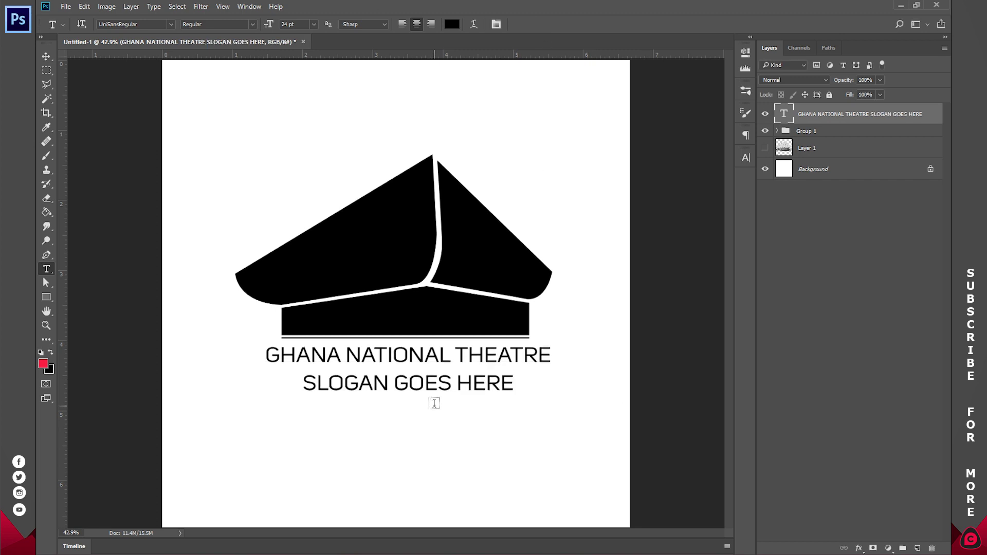
key("v")
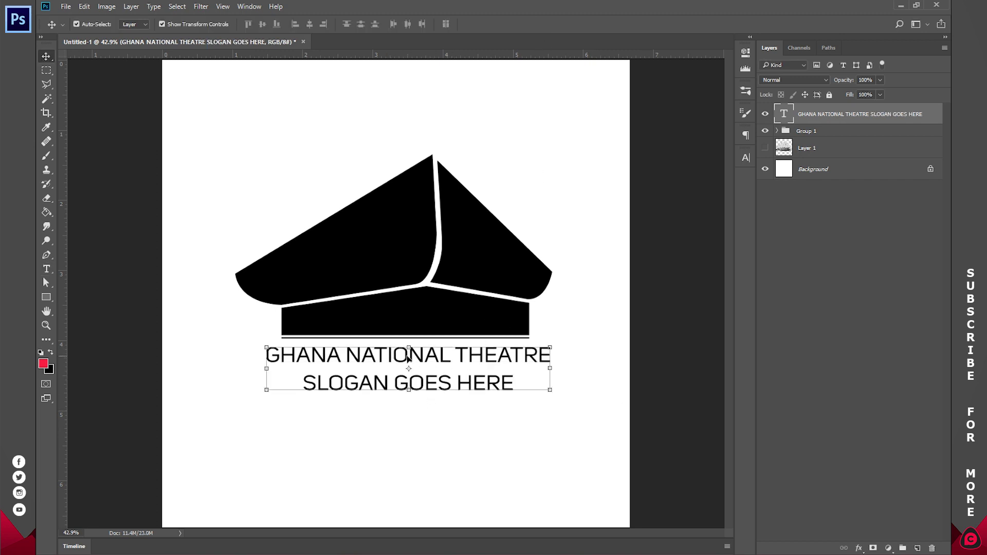
left_click(821, 369)
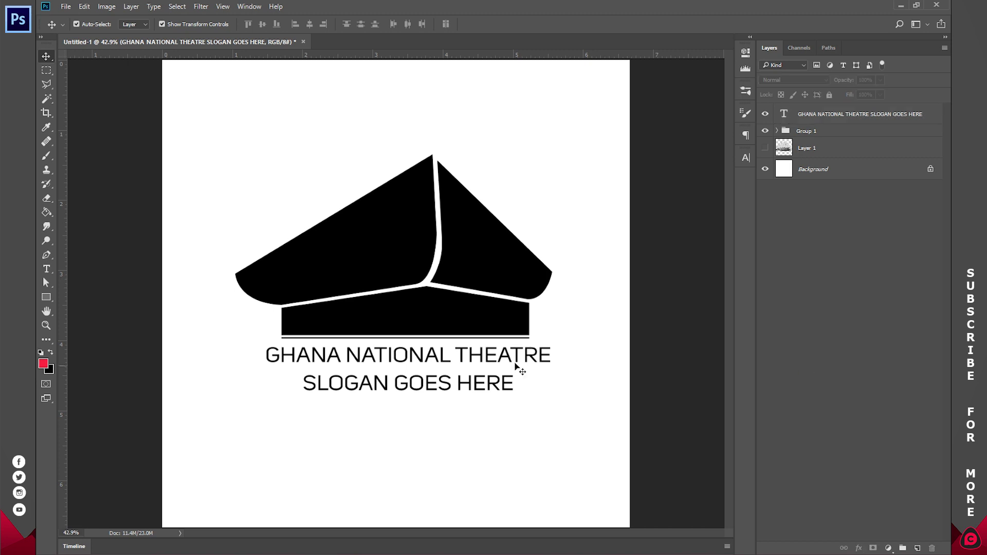
Duplicate the thin Rectangle 1 line and move the copy out of Group 1, directly above the group in the layer order
left_click(776, 131)
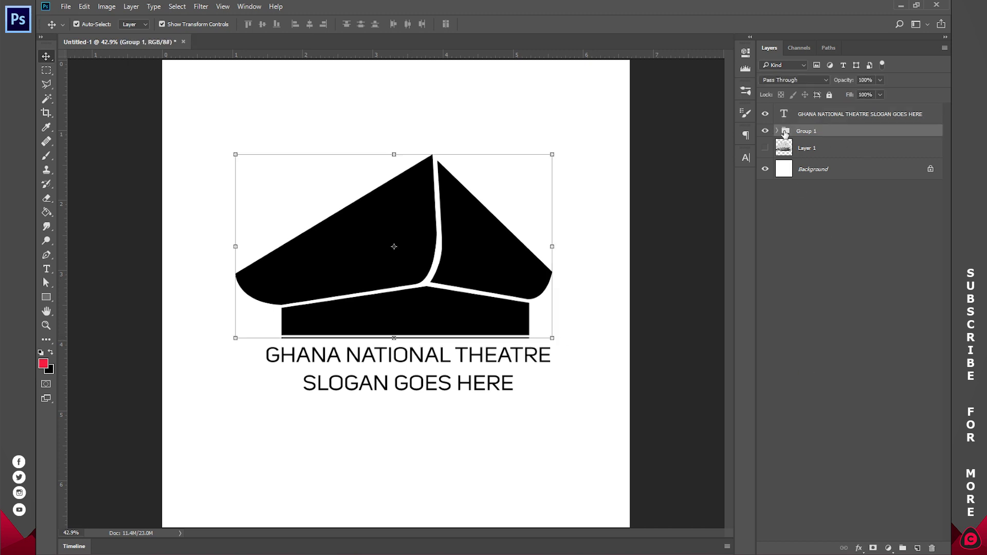
left_click(777, 131)
left_click(812, 153)
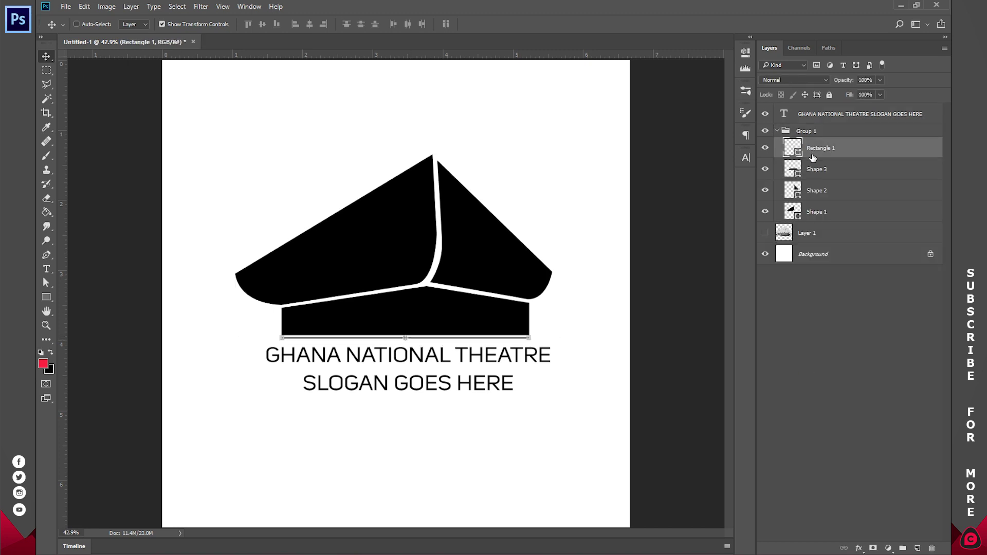
key("ctrl+j")
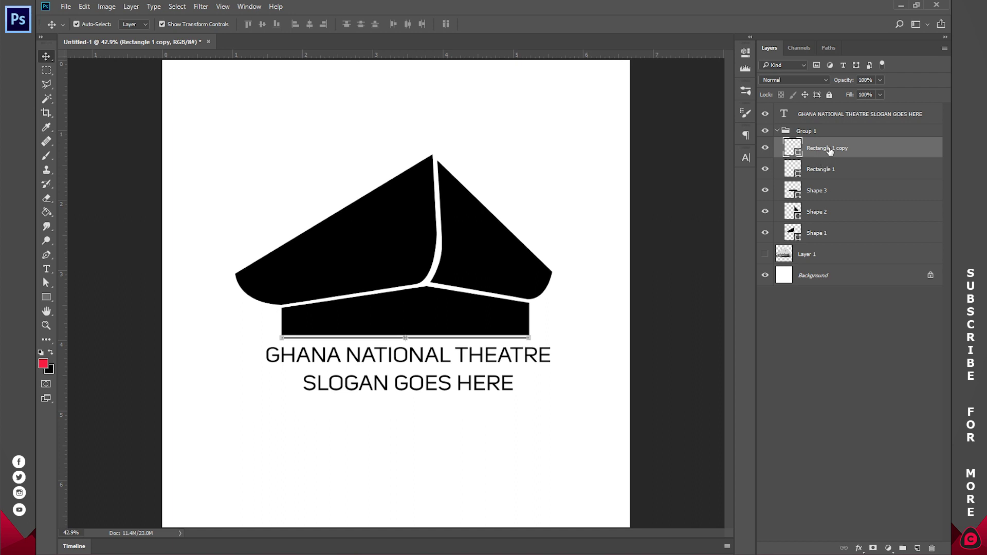
left_click_drag(830, 151, 832, 120)
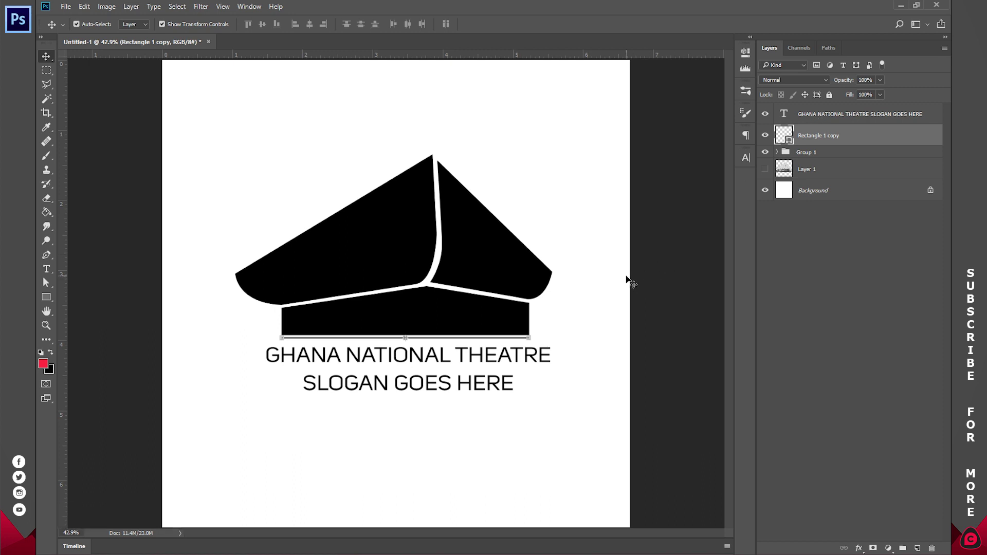
Place the copied line between the two caption lines and another copy of it just below the slogan
key("ctrl")
left_click_drag(562, 279, 566, 312)
left_click_drag(502, 324, 577, 353)
key("ctrl")
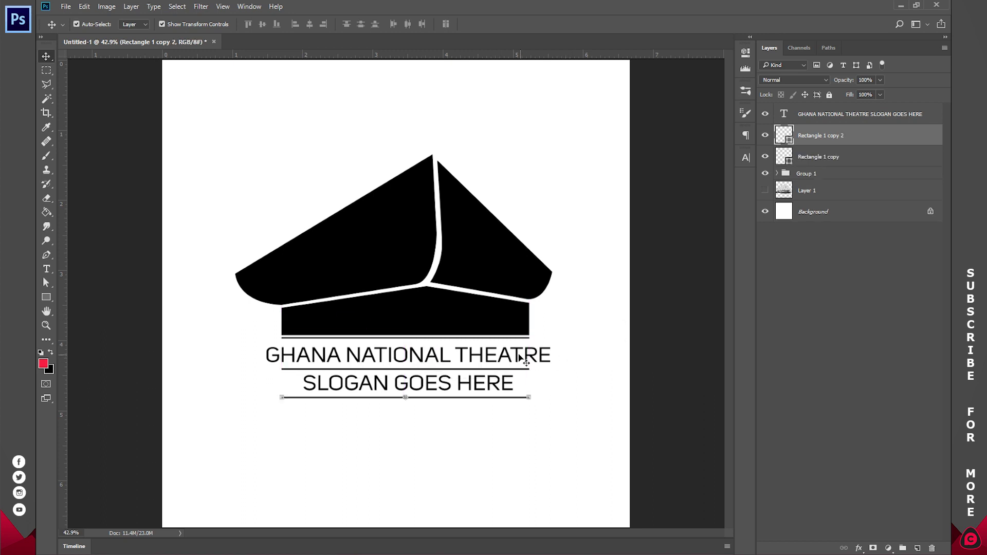
Narrow both slogan lines together to about 90% width so they extend slightly past the slogan on each side
left_click(837, 157, "ctrl")
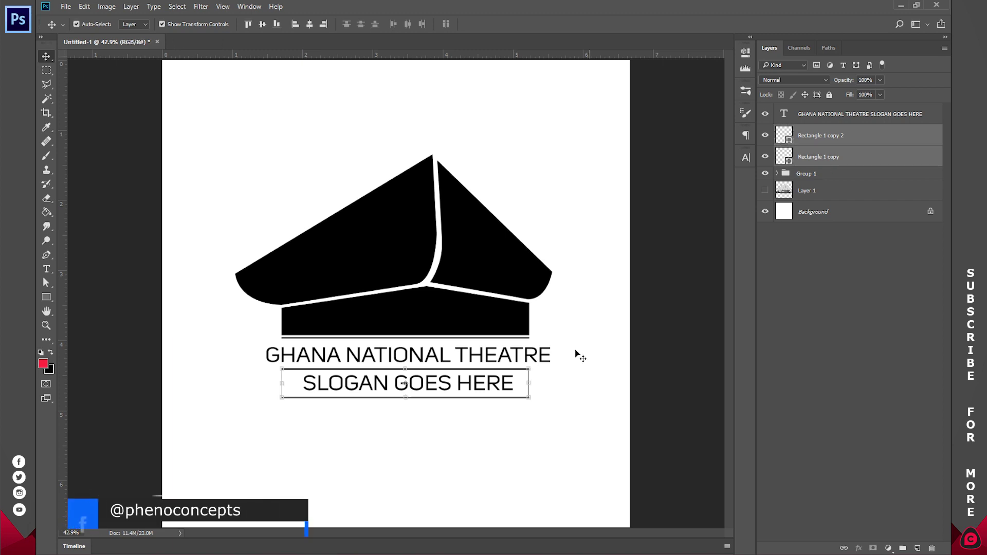
left_click_drag(532, 383, 519, 383)
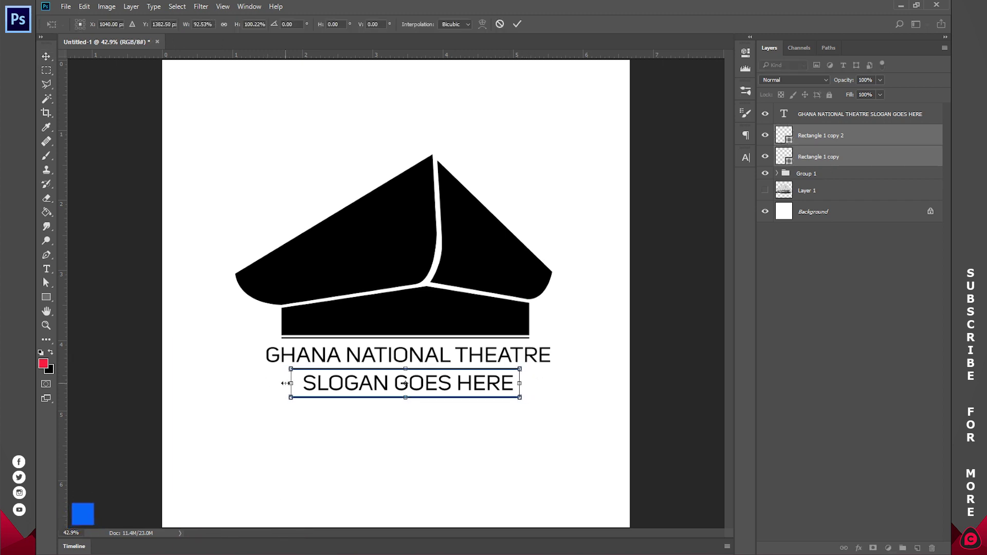
left_click_drag(302, 383, 307, 383)
left_click(516, 24)
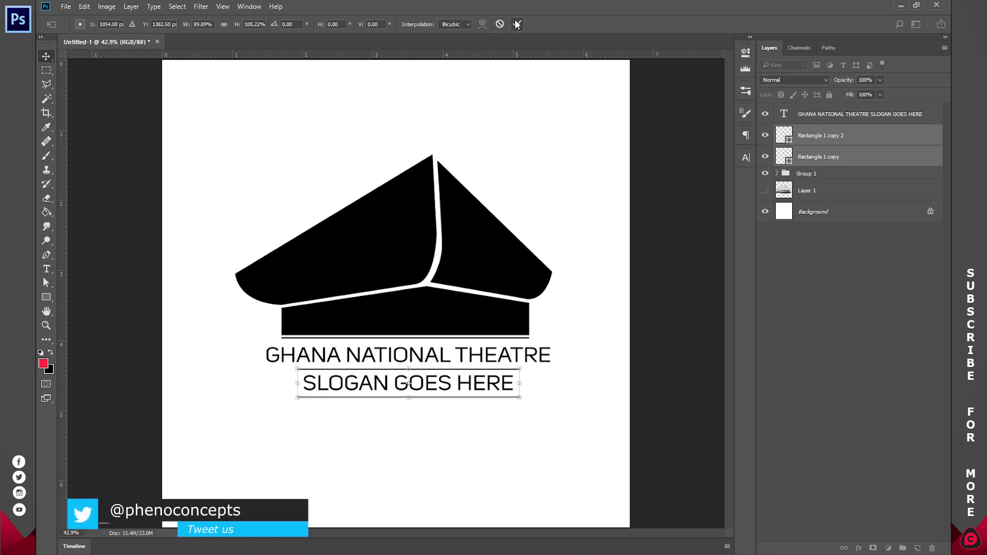
Set the SLOGAN GOES HERE line to 14 pt
triple_click(426, 383)
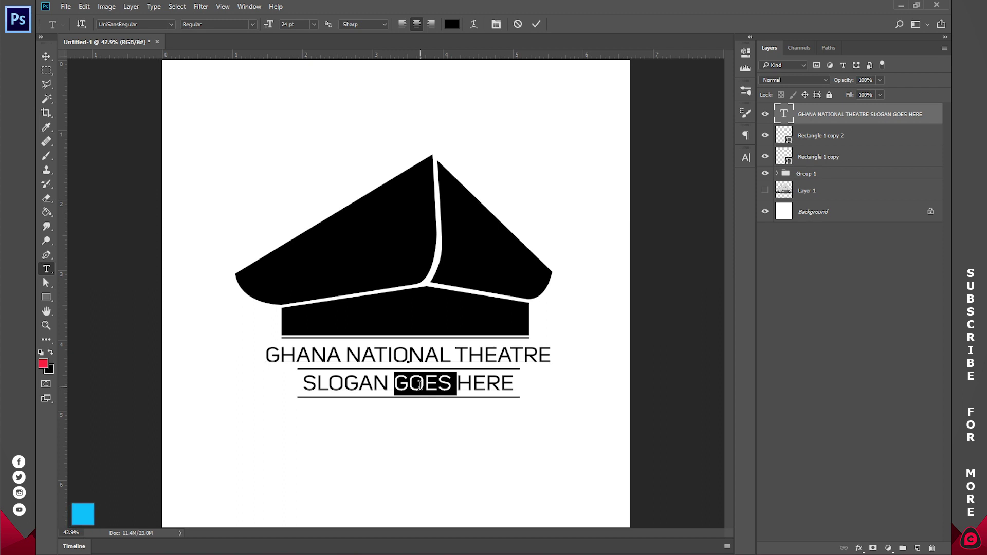
left_click(313, 25)
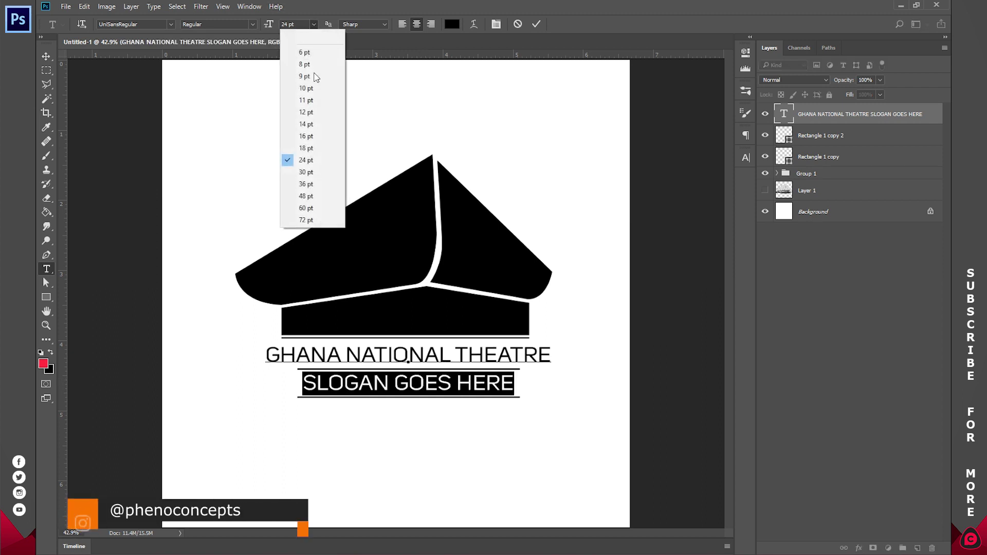
left_click(324, 125)
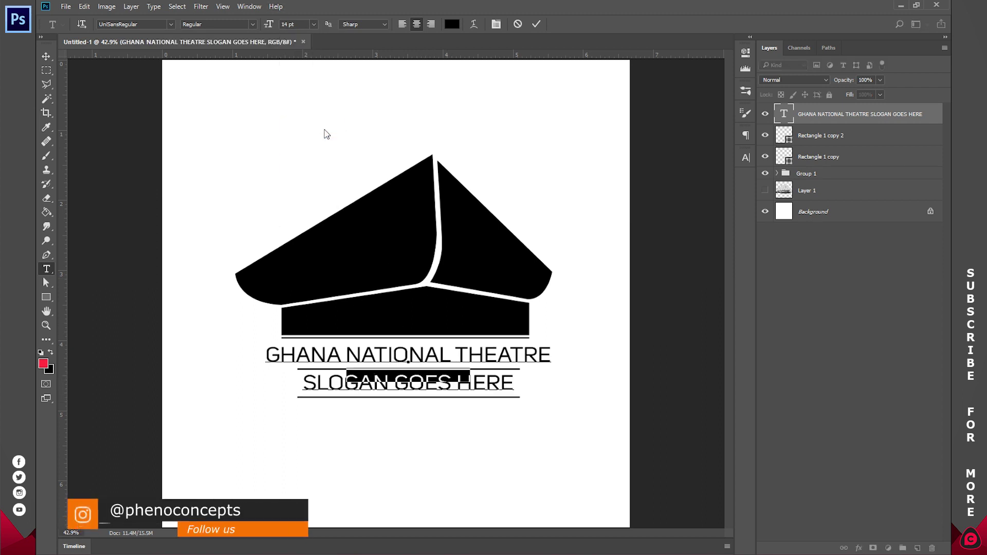
left_click(537, 24)
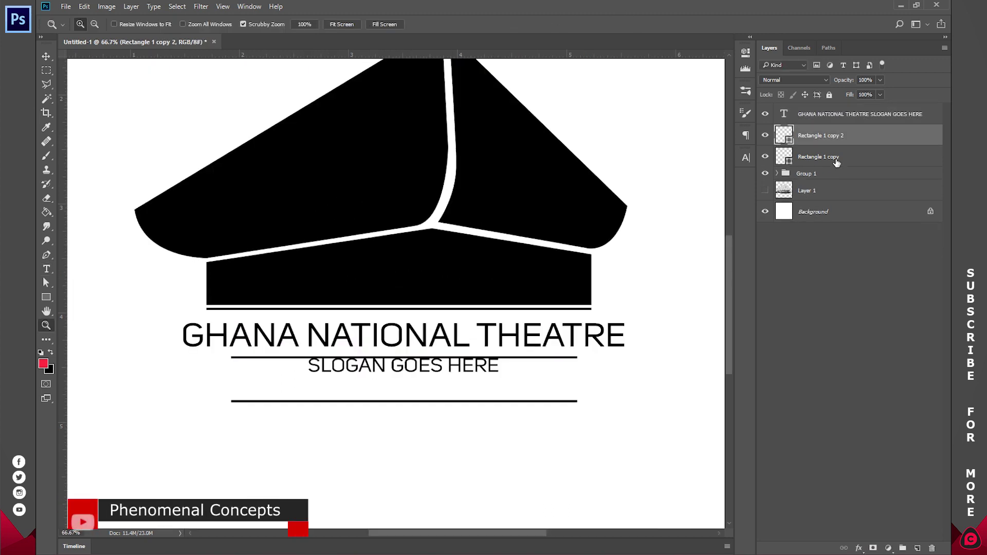
Transform the two thin lines so they sit closely above and below the smaller slogan, slightly wider than its text
left_click(835, 157, "ctrl")
key("ctrl+t")
left_click_drag(404, 405, 404, 383)
key("Return")
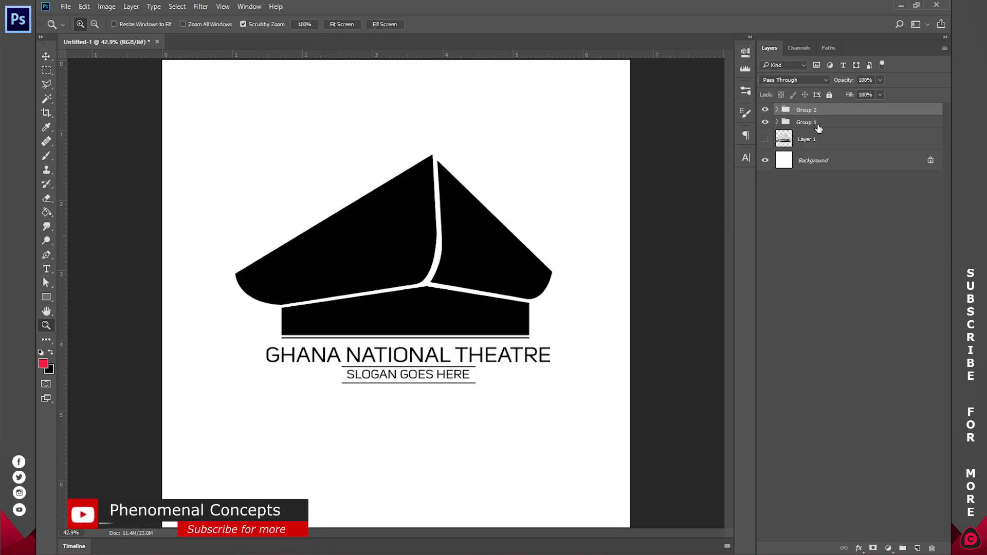
Rename Group 2 as TEXTS and Group 1 as SHAPES, leaving no layer selected
double_click(807, 110)
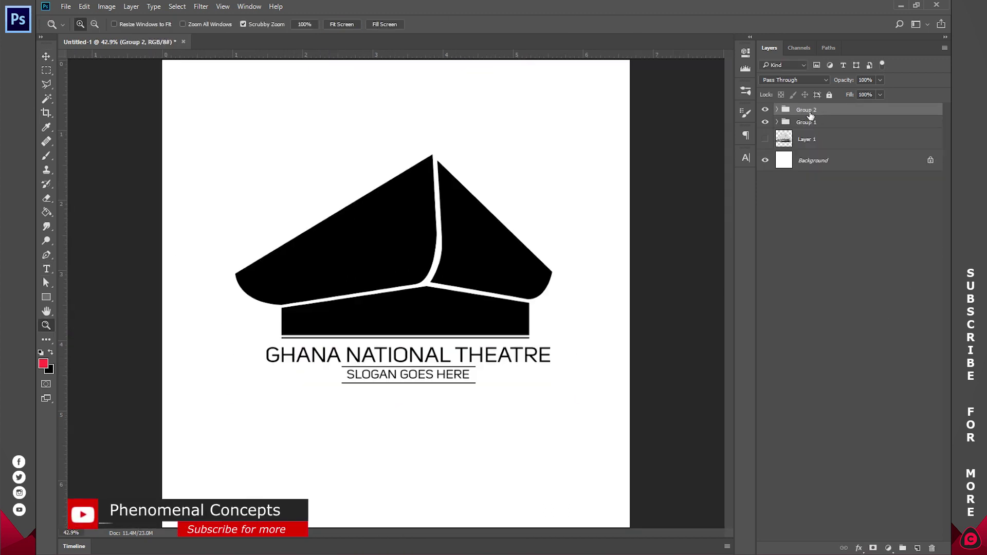
type("tex")
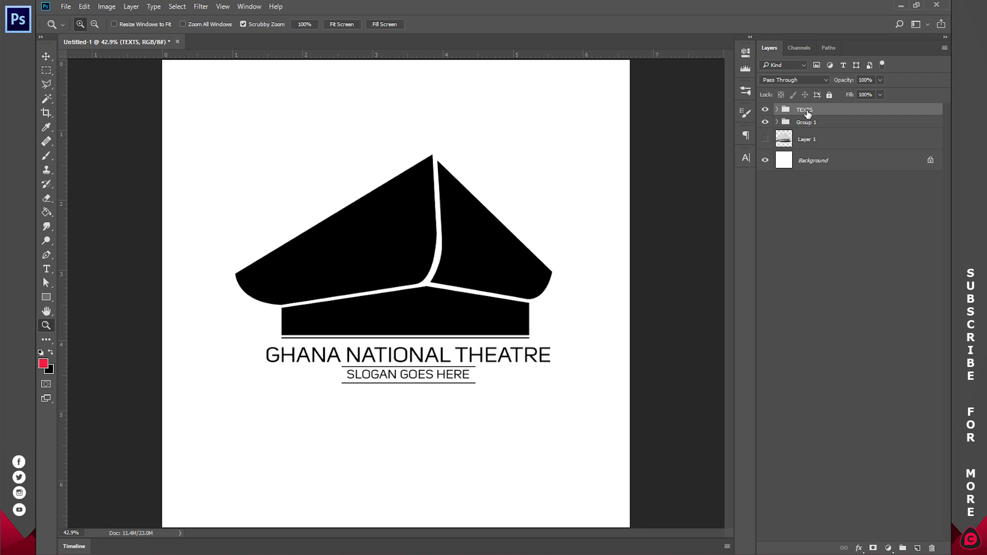
double_click(807, 124)
type("SHAPES")
key("Return")
left_click(790, 163)
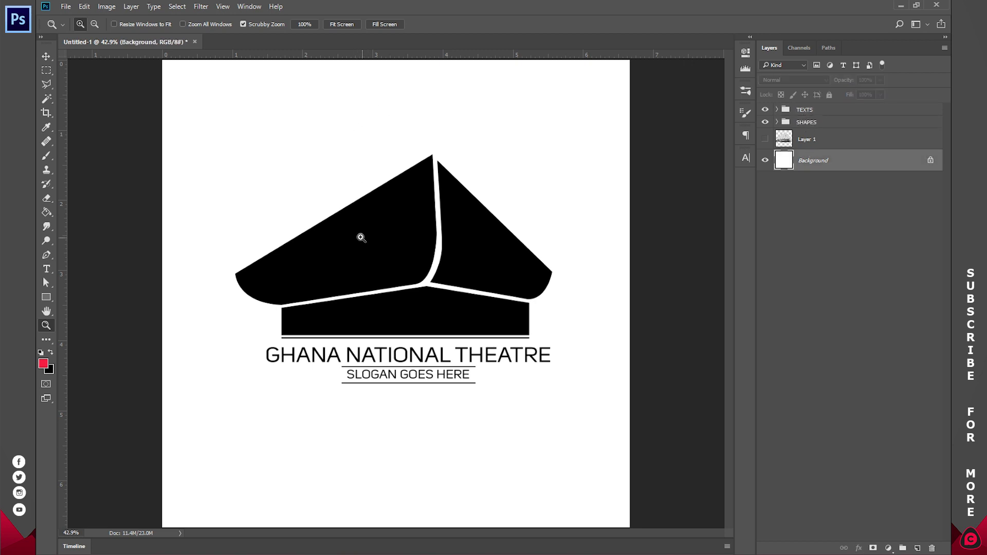
left_click(904, 277)
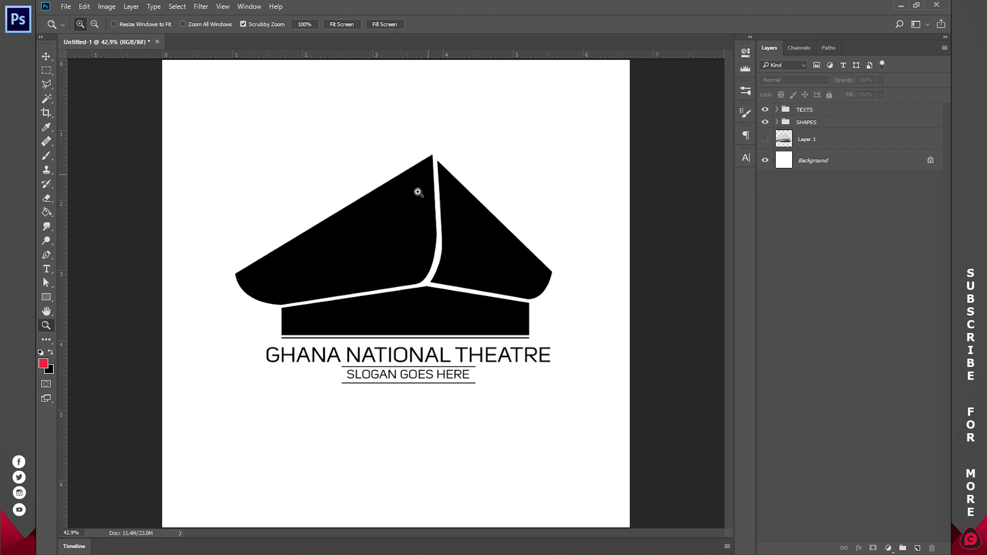
Draw a tall rectangle about 97 × 456 px overlapping the larger roof section's sloping edge and fill it with red
left_click(45, 298)
left_click_drag(315, 163, 339, 269)
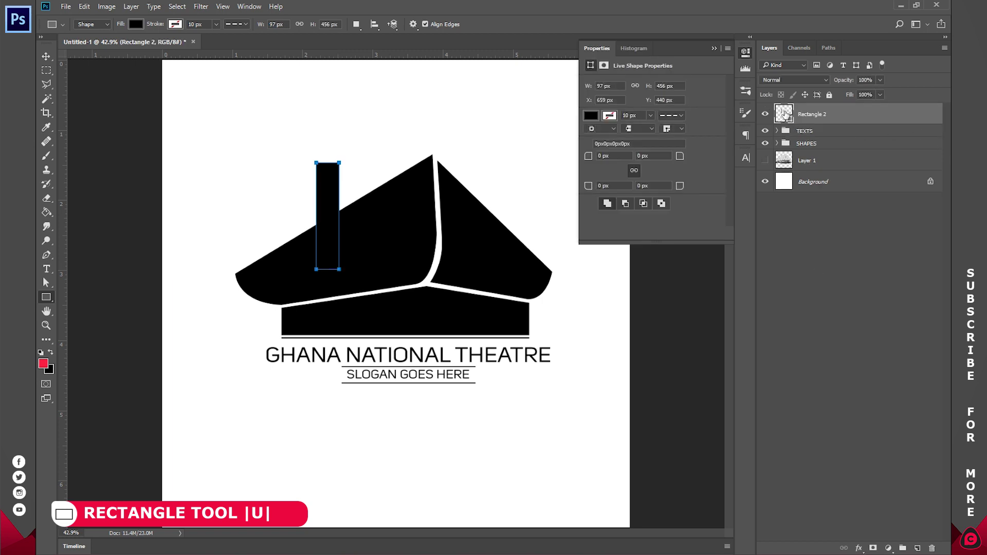
double_click(783, 114)
left_click(783, 41)
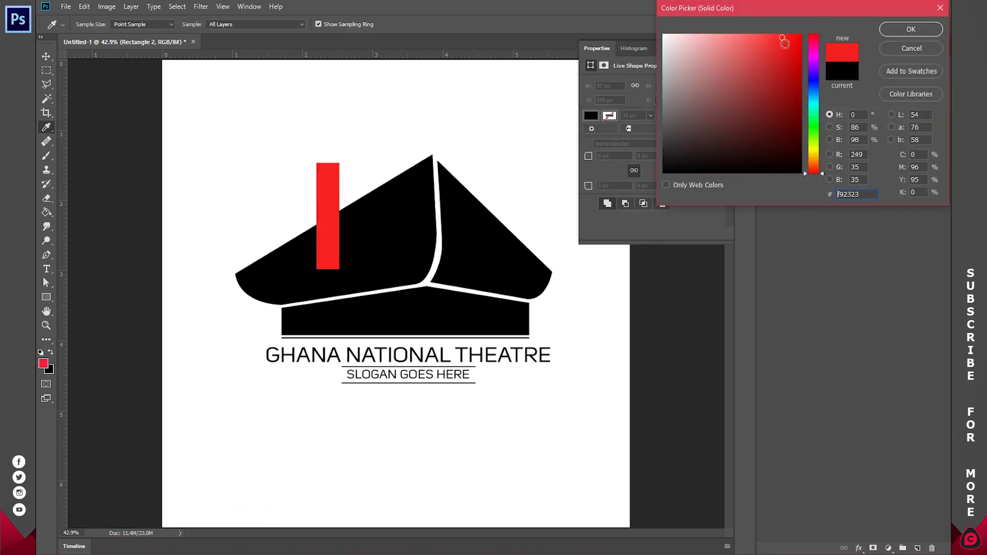
left_click(911, 28)
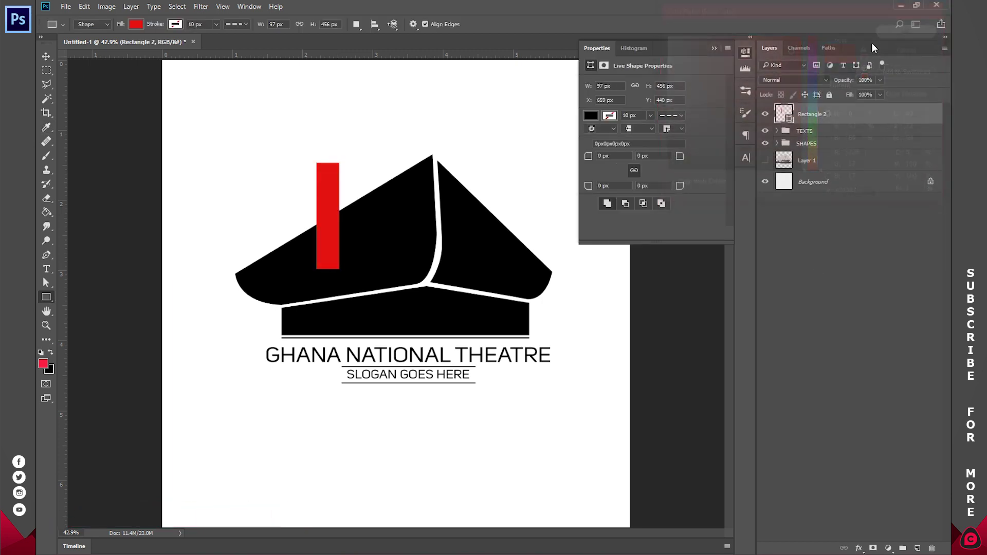
left_click(748, 50)
Slant the red bar's top edge parallel to the roof slope by lowering its left corner, keeping the bar across the roof edge
key("z")
left_click_drag(297, 143, 335, 240)
key("v")
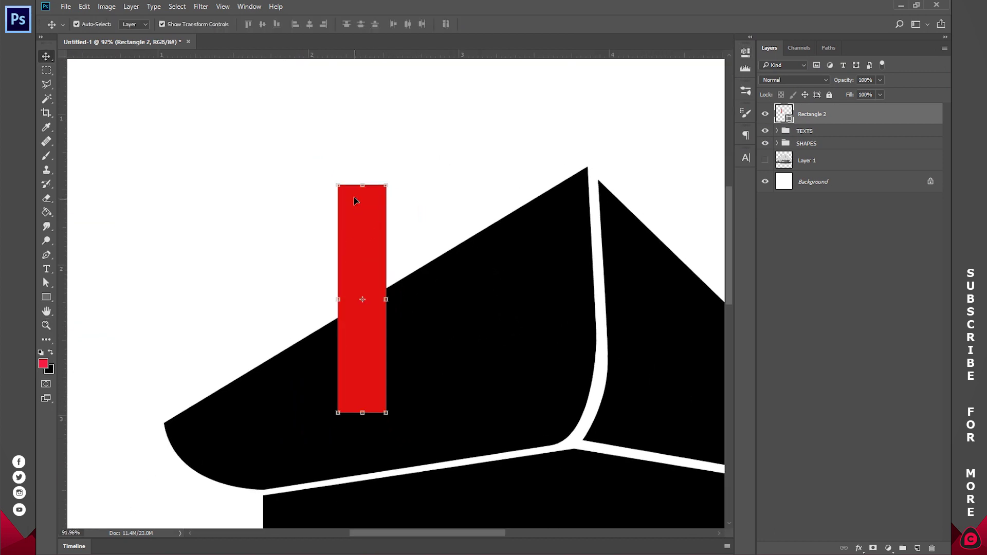
key("ctrl")
mouse_move(338, 189)
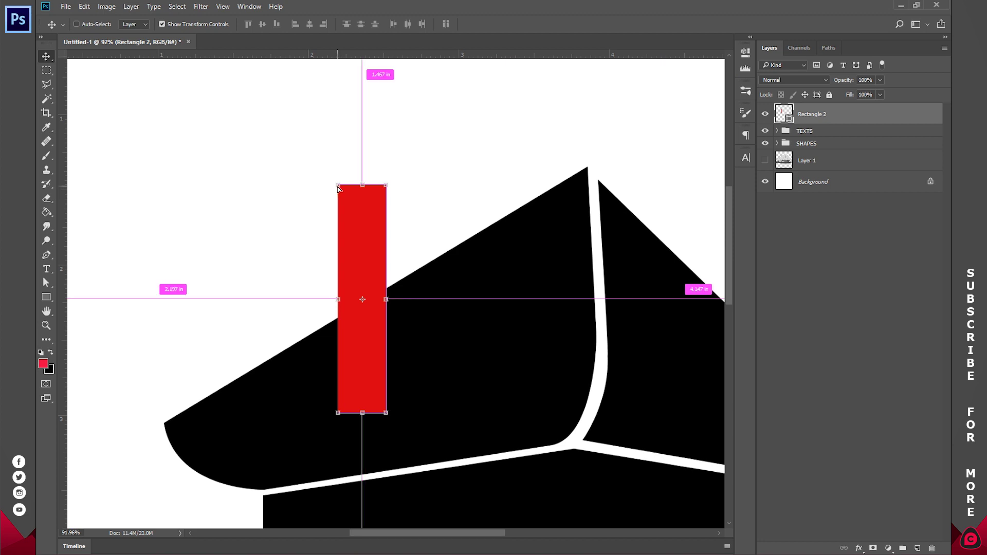
left_click_drag(338, 187, 341, 320)
key("Escape")
key("ctrl")
left_click(517, 24)
left_click_drag(371, 352, 371, 253)
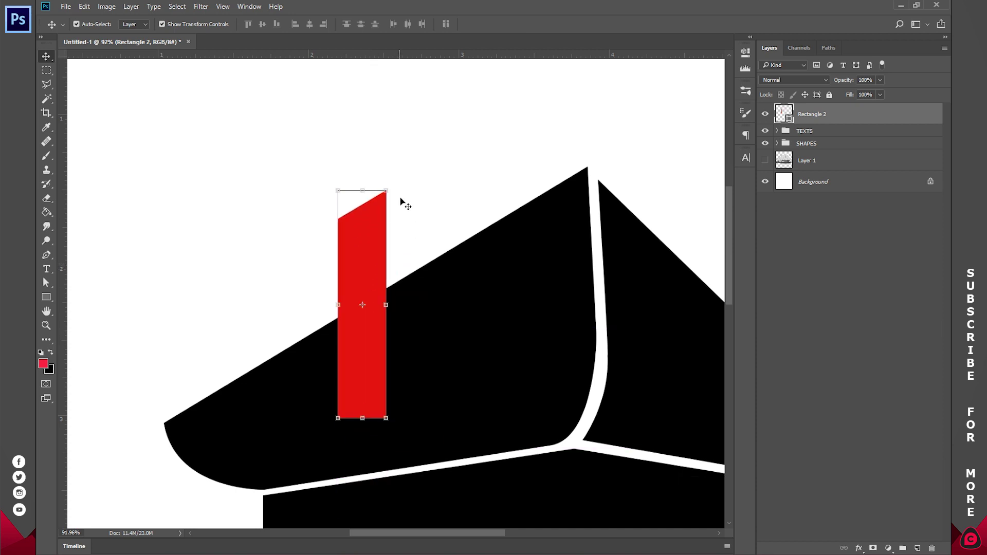
Duplicate the red bar and recolour the lower copy, Rectangle 2, yellow
key("ctrl")
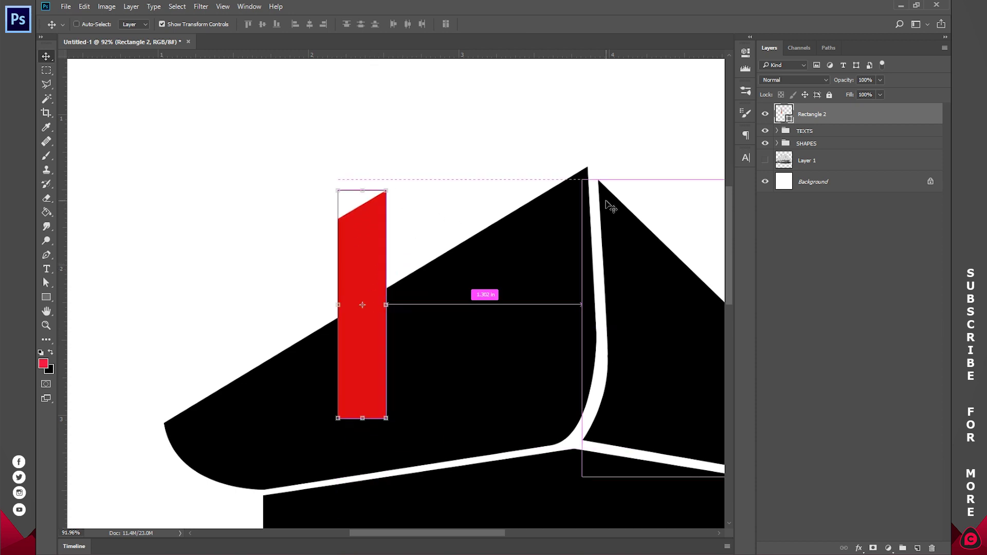
key("ctrl+j")
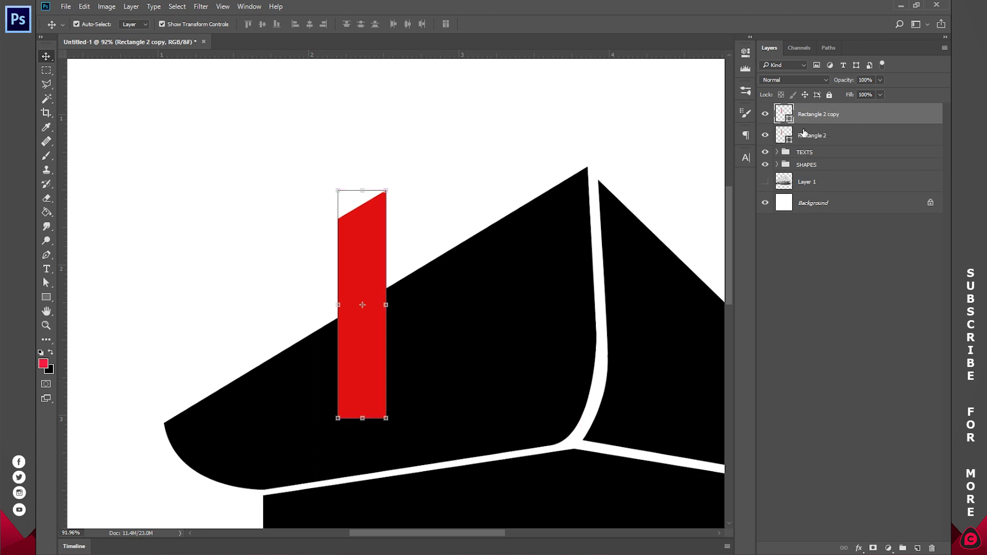
left_click(806, 137)
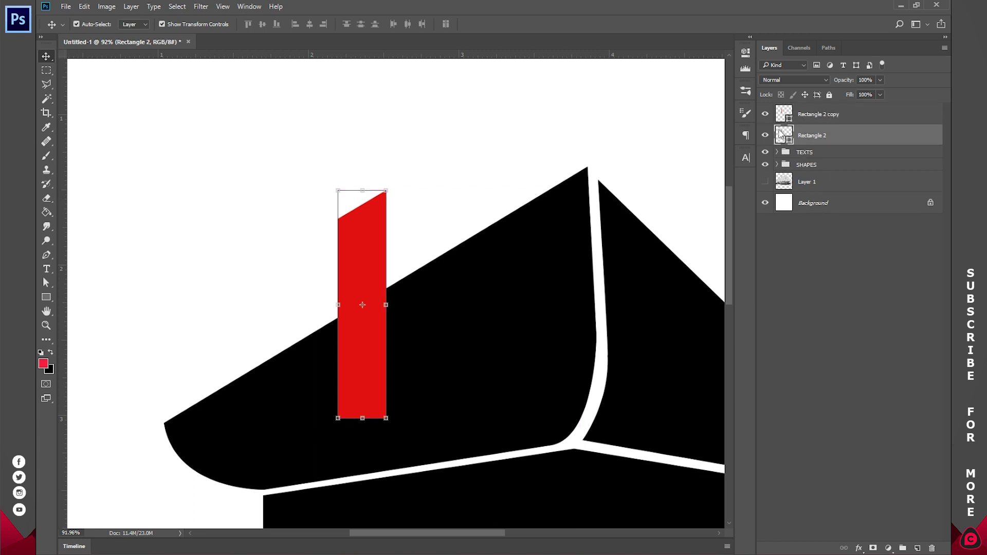
double_click(781, 134)
left_click_drag(810, 137, 814, 150)
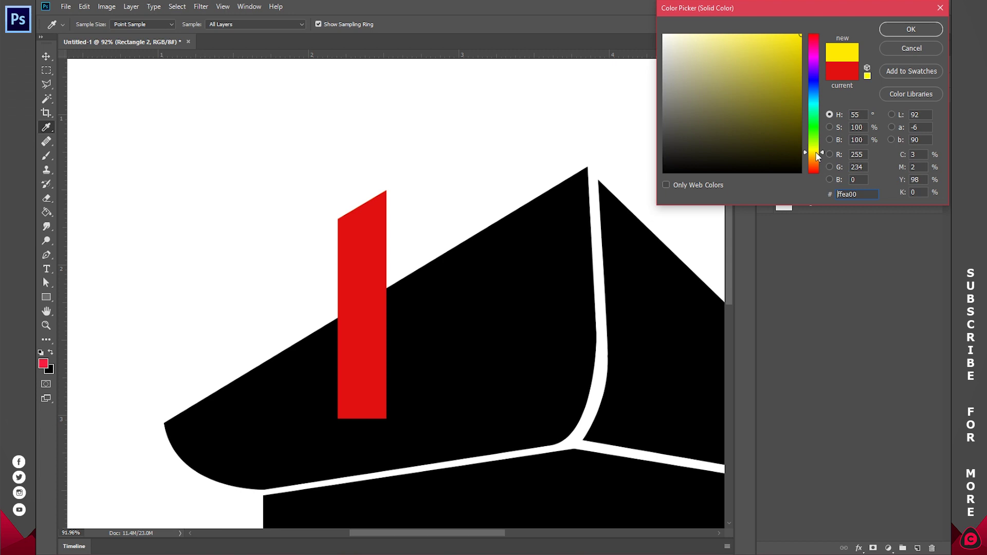
left_click(889, 32)
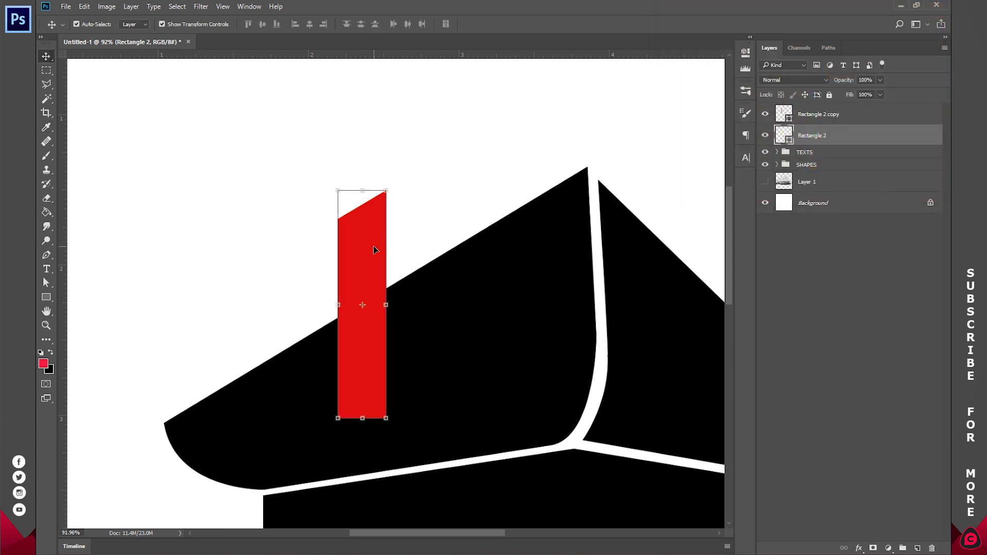
Shift the yellow bar right and slightly up so it shows beside the red one, and duplicate it
left_click_drag(365, 244, 392, 238)
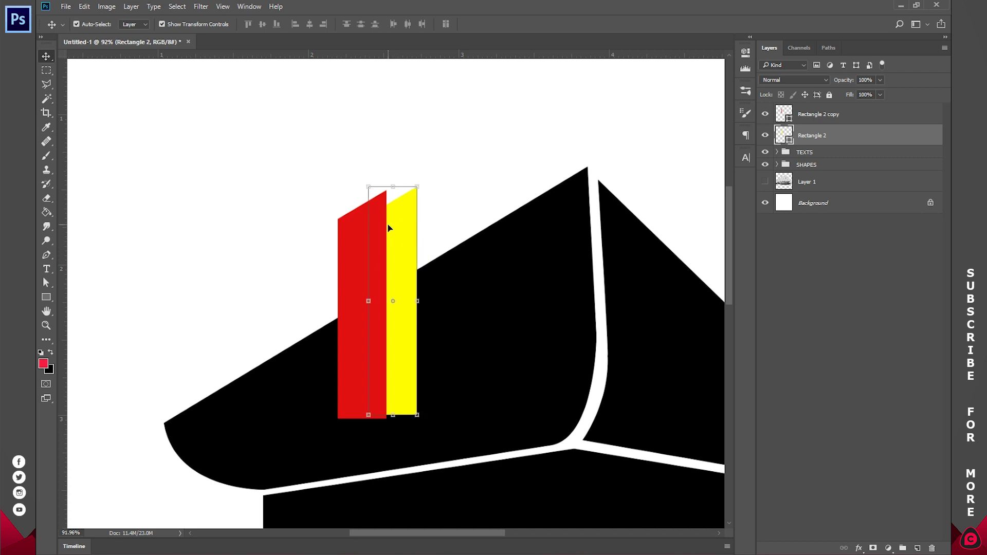
key("ctrl")
key("ctrl+j")
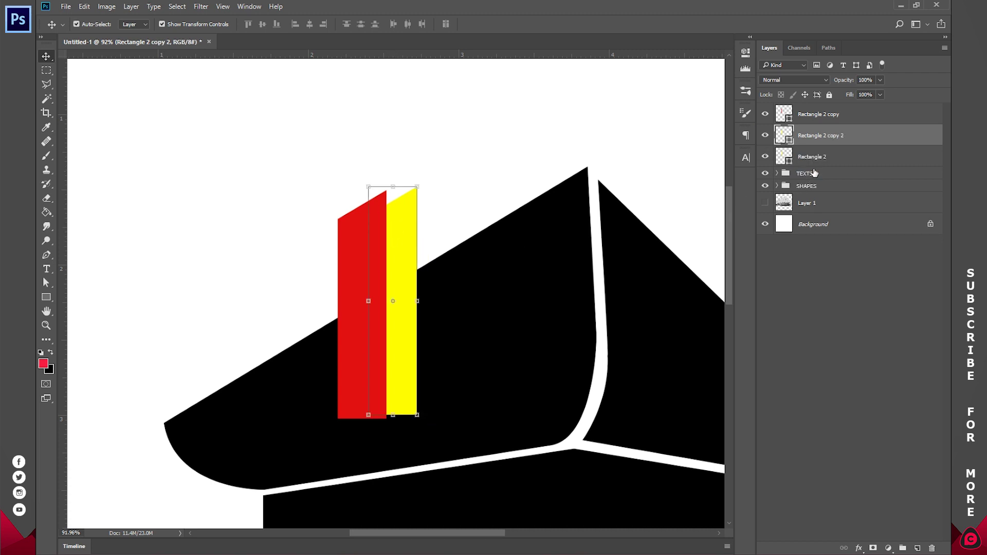
Recolour the lower duplicate bar, Rectangle 2, green and shift it right so it shows beside the yellow bar
left_click(817, 156)
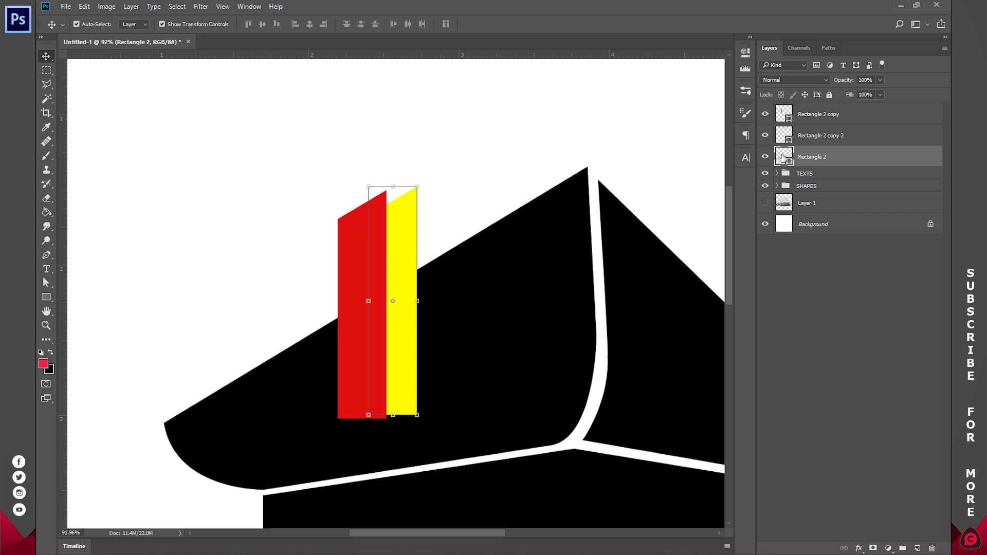
double_click(783, 156)
left_click_drag(814, 150, 815, 132)
left_click_drag(795, 62, 795, 96)
key("v")
left_click(911, 30)
left_click_drag(399, 265, 430, 264)
key("z")
left_click(344, 26)
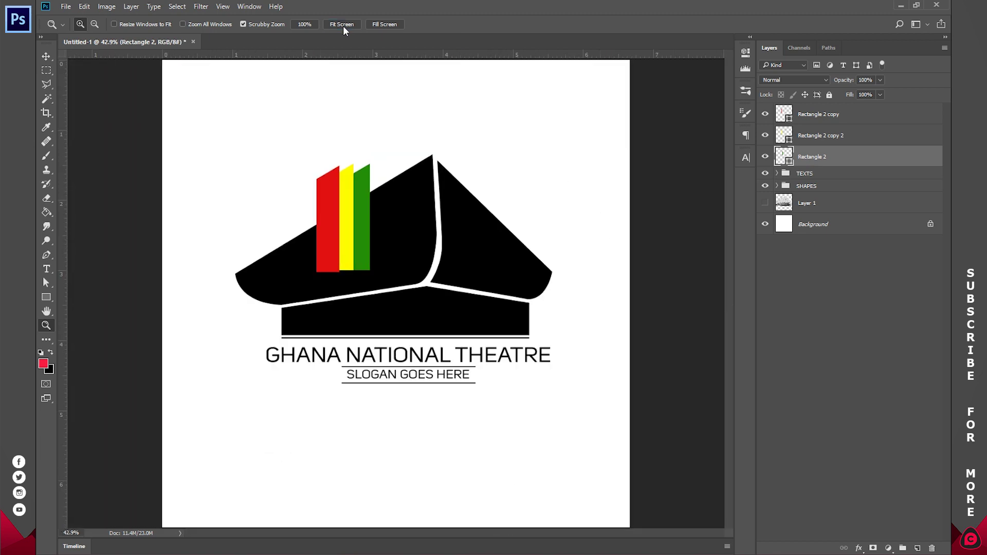
Move the three coloured bar layers into the SHAPES group beneath Shape 1, and scale the bars down slightly behind the roof slope
left_click(826, 120, "shift")
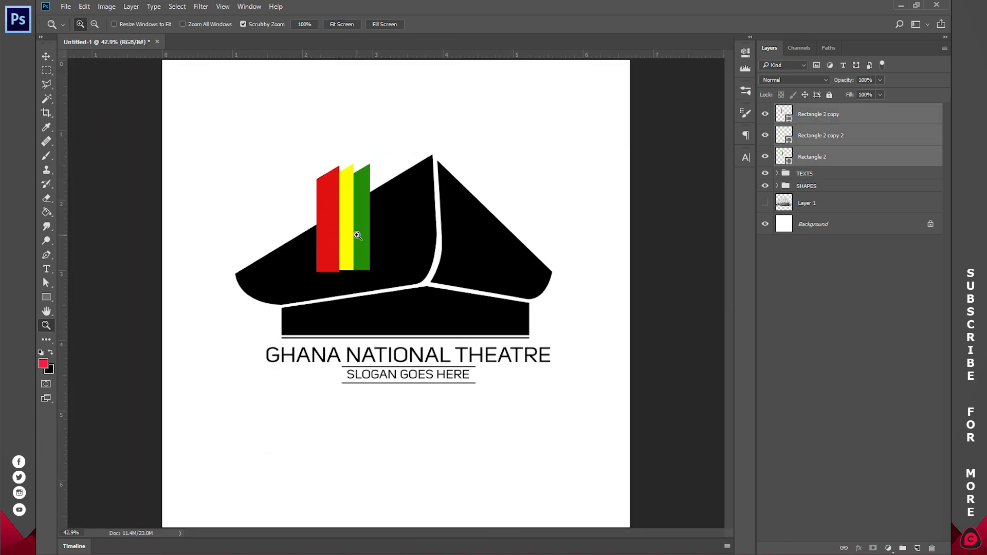
left_click(816, 259)
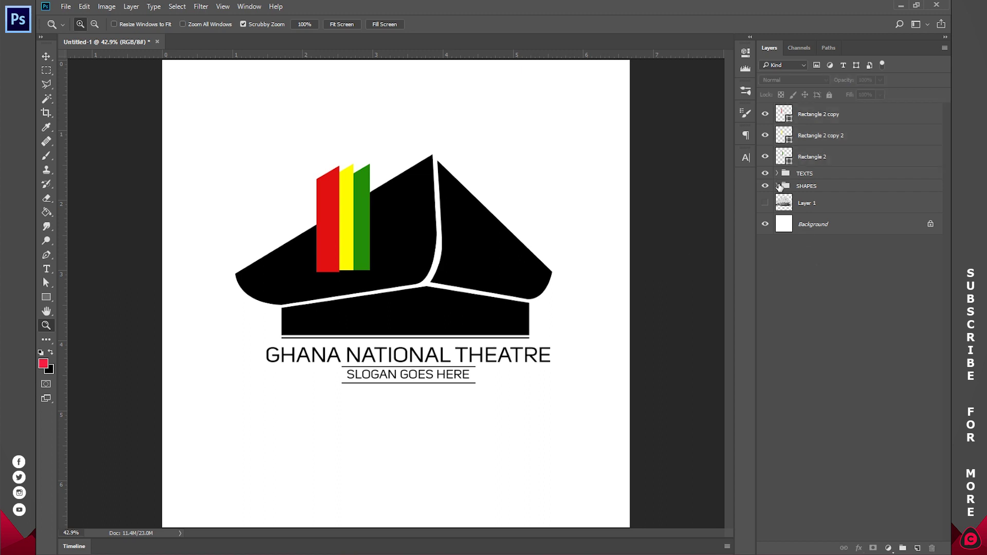
left_click(777, 186)
key("v")
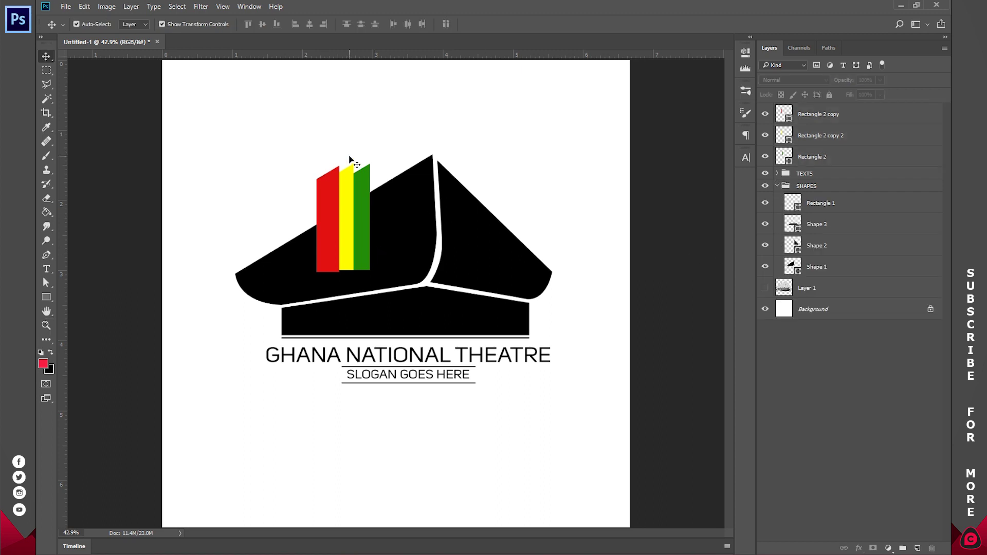
left_click(426, 216)
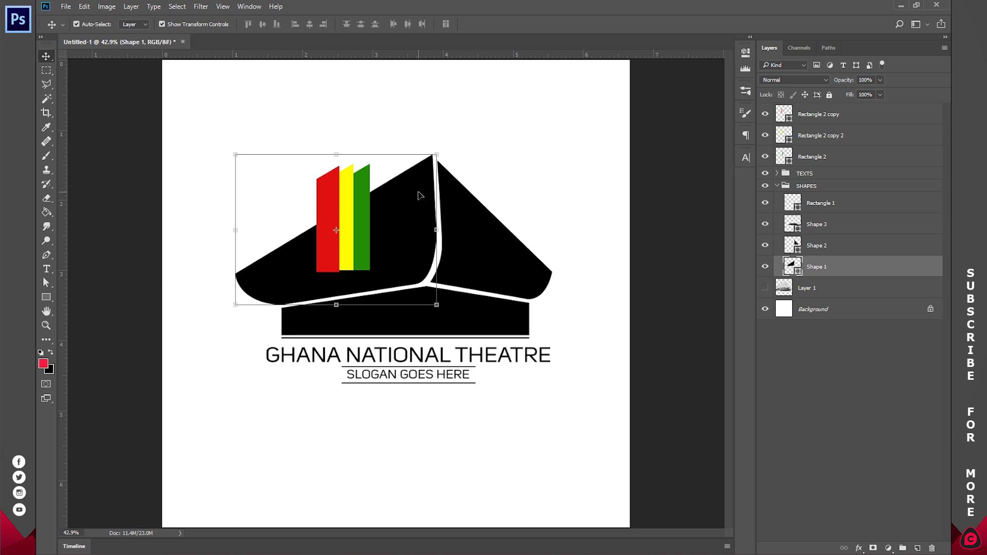
left_click(837, 157)
left_click(833, 115, "shift")
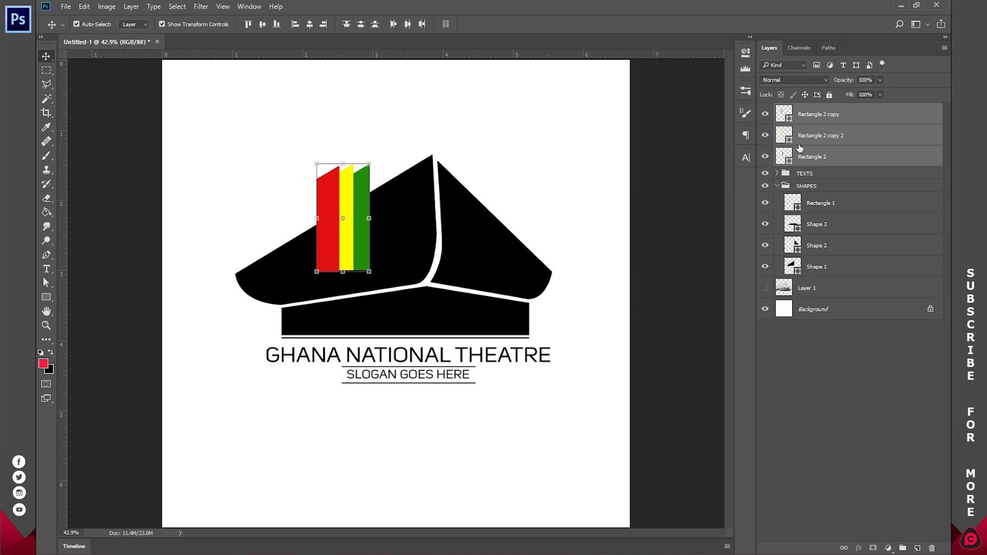
left_click_drag(814, 130, 825, 279)
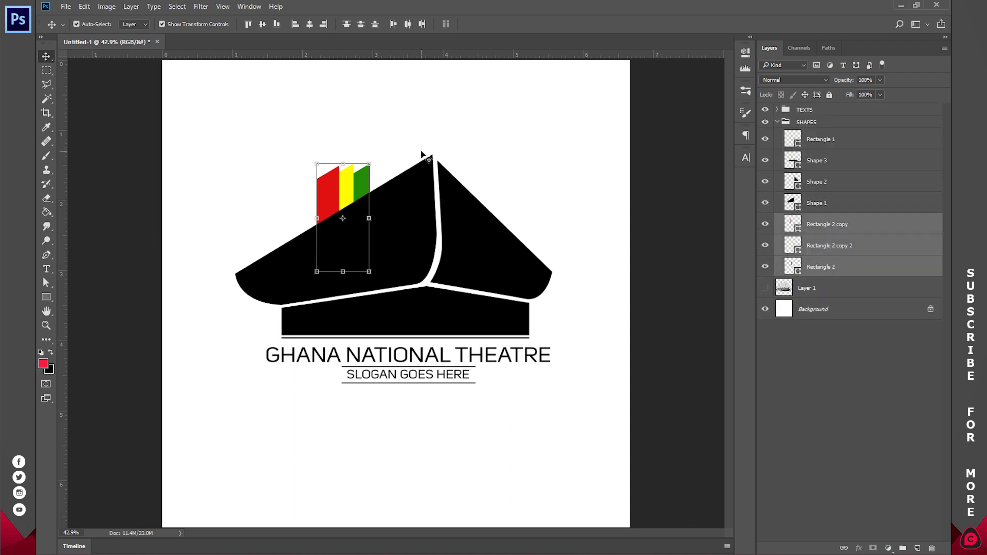
left_click_drag(317, 162, 365, 186)
left_click(516, 24)
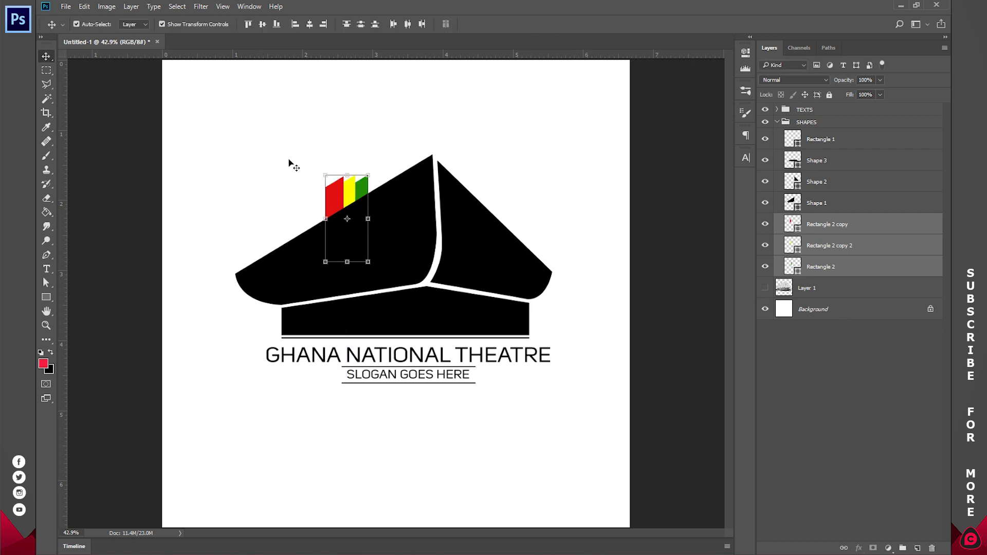
Duplicate the three bars, bring the copies to the front of the SHAPES group, and place them over the base's lower edge, right of centre
key("ctrl")
key("ctrl+j")
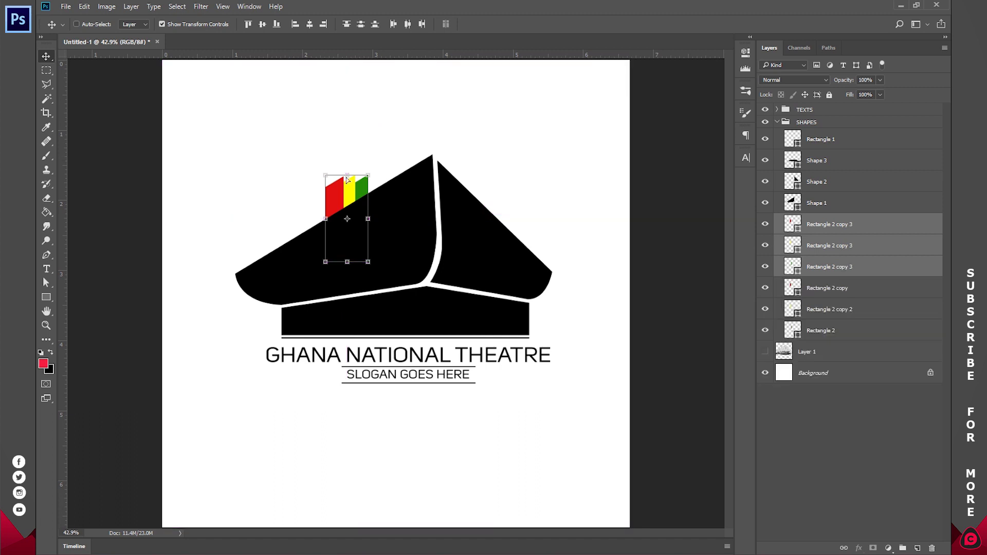
left_click_drag(829, 225, 832, 127)
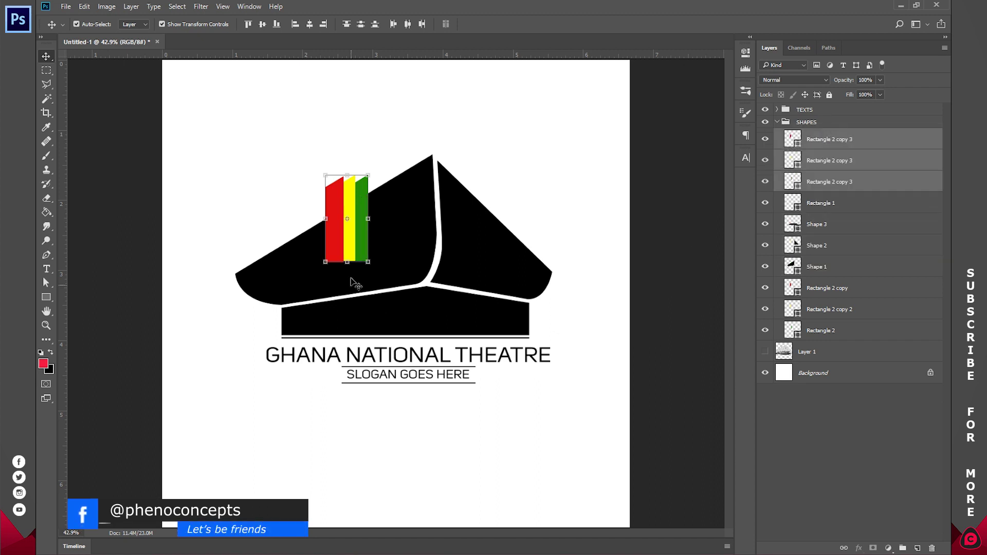
left_click_drag(348, 194, 441, 330)
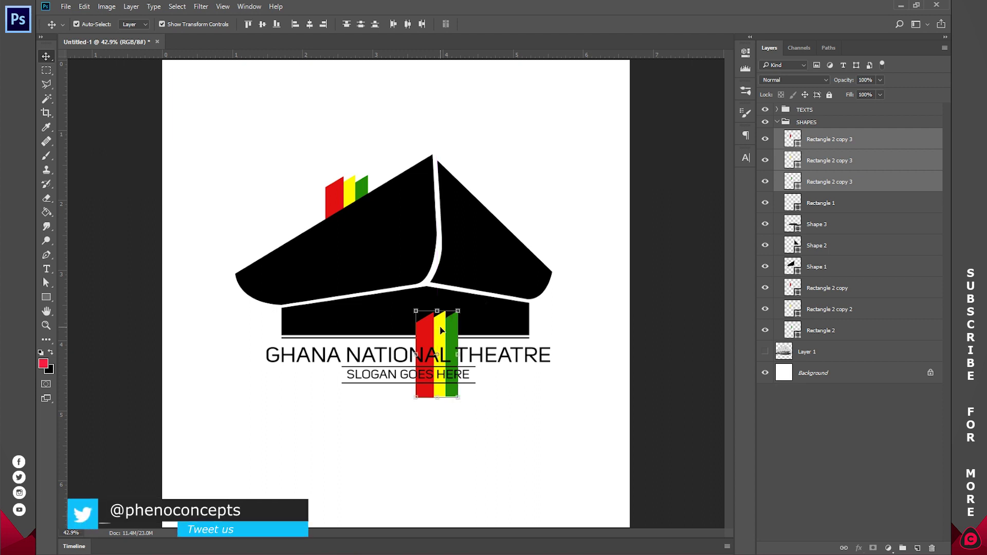
Try merging the three copied bars, first as rasterized layers and again directly as shapes, undoing each attempt
right_click(818, 184)
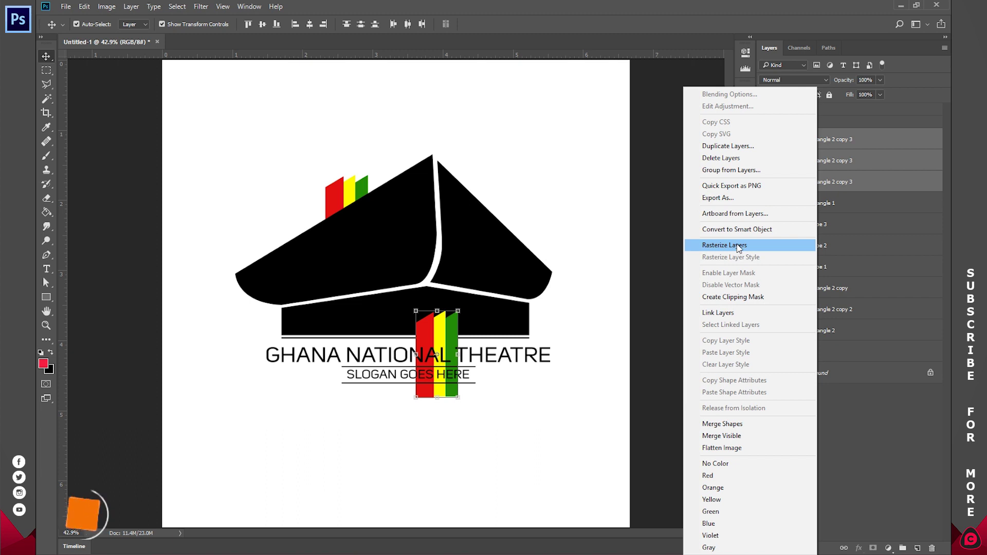
left_click(739, 248)
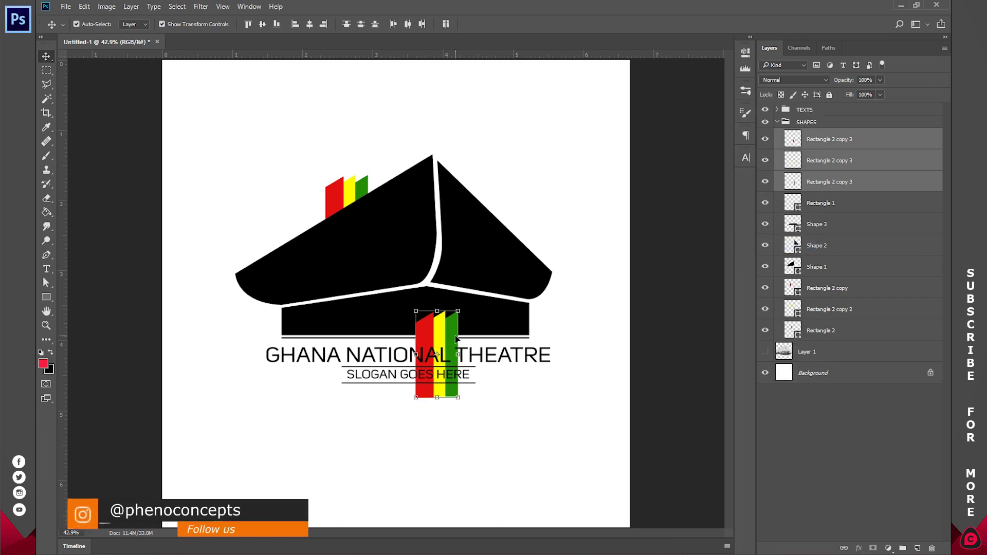
right_click(812, 143)
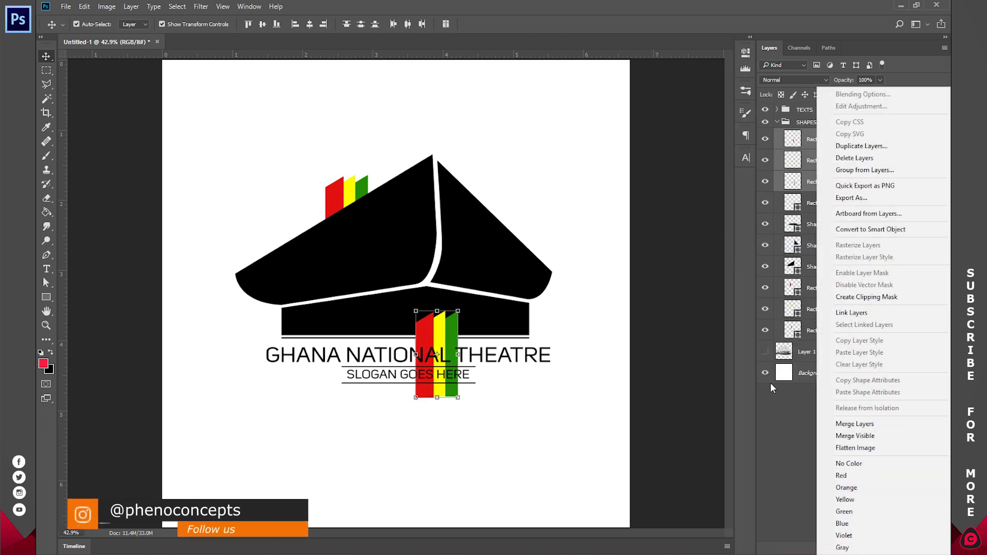
left_click(847, 424)
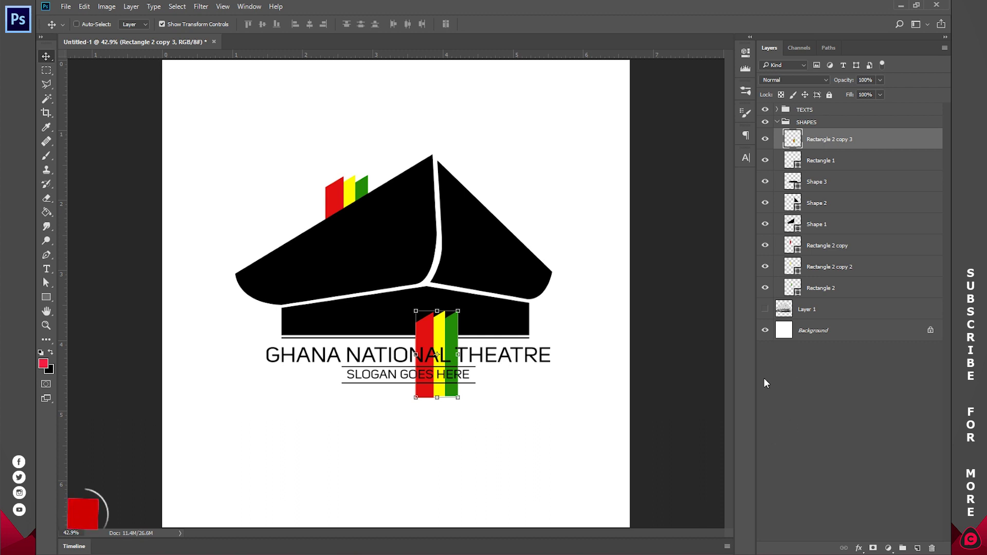
key("ctrl+z")
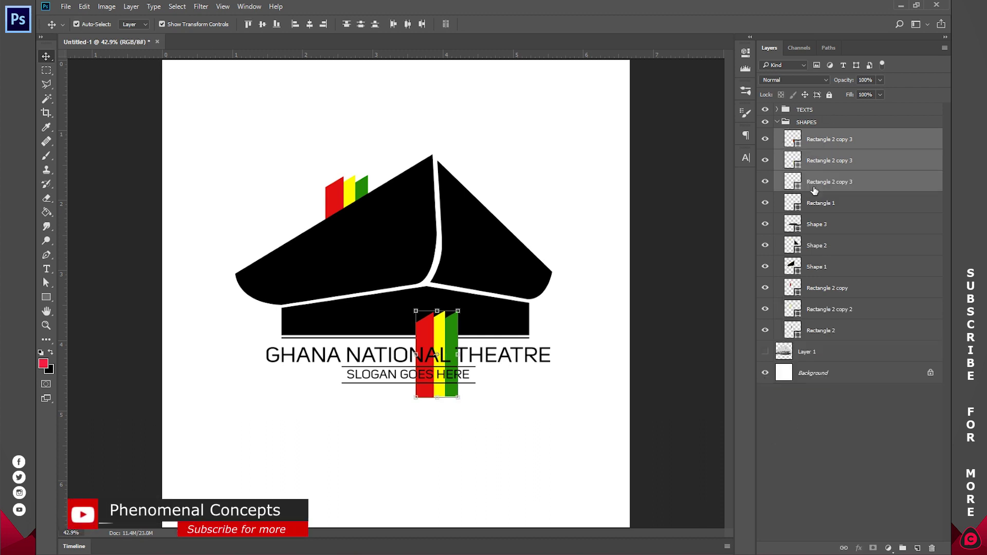
right_click(821, 160)
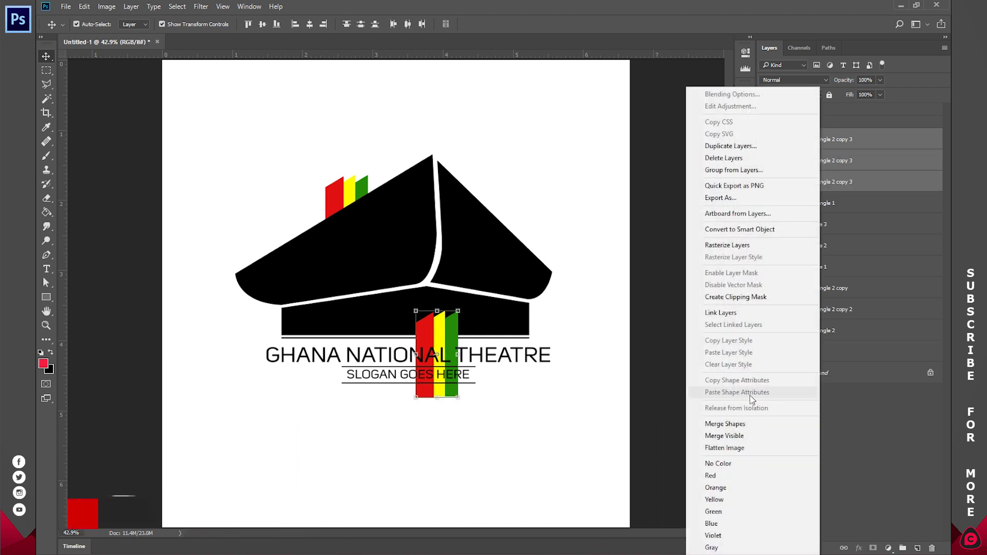
left_click(740, 424)
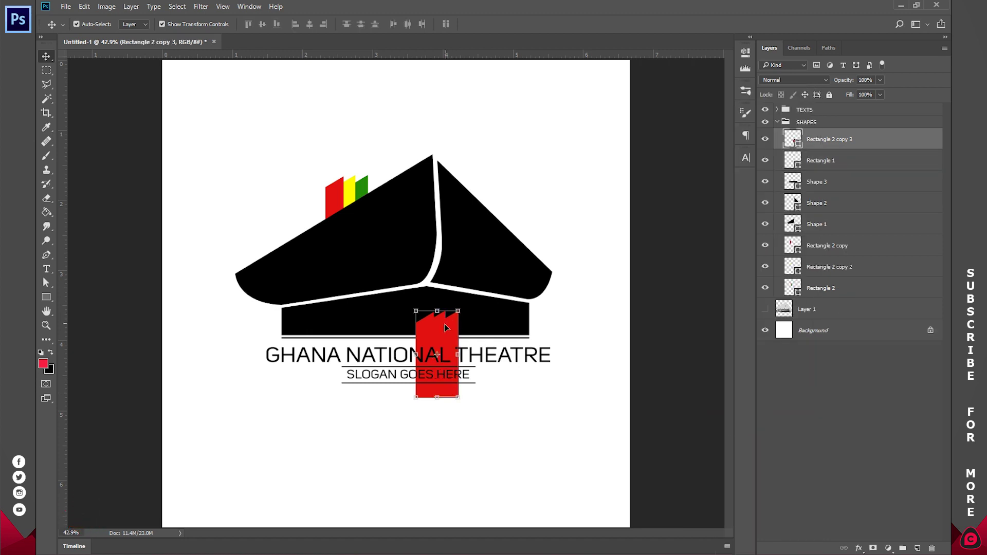
key("ctrl+z")
Rasterize the three copied bar layers and merge them into a single layer
right_click(835, 144)
left_click(762, 244)
right_click(806, 147)
left_click(828, 423)
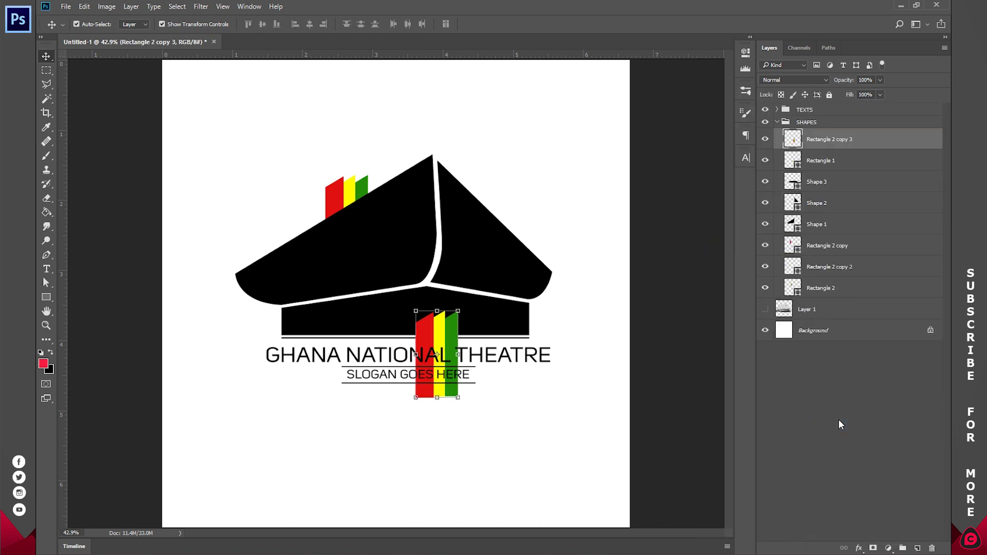
Select the part of the merged bars extending below the black base with a rectangular marquee and cut it away
key("z")
left_click_drag(405, 326, 456, 341)
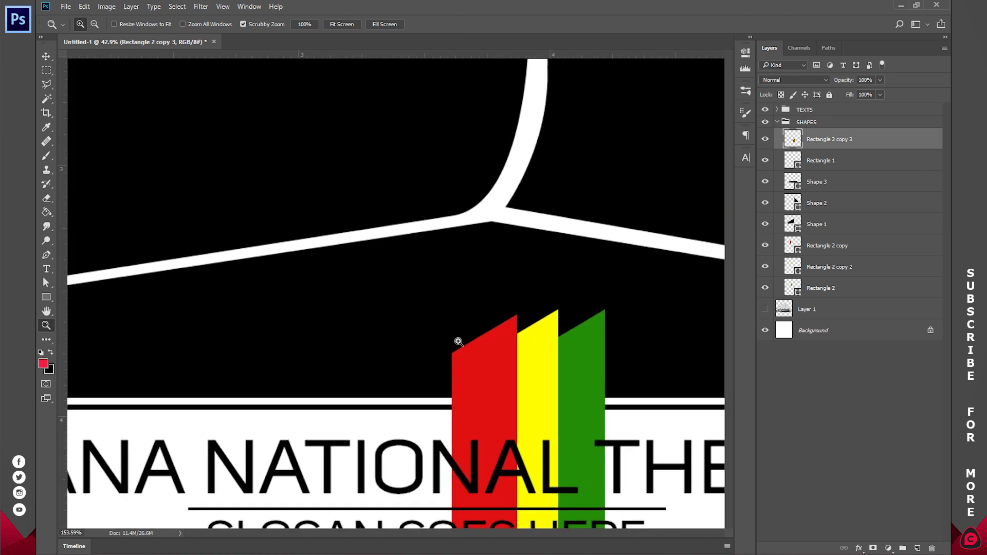
scroll(667, 386, "down", 2)
scroll(667, 385, "down", 2)
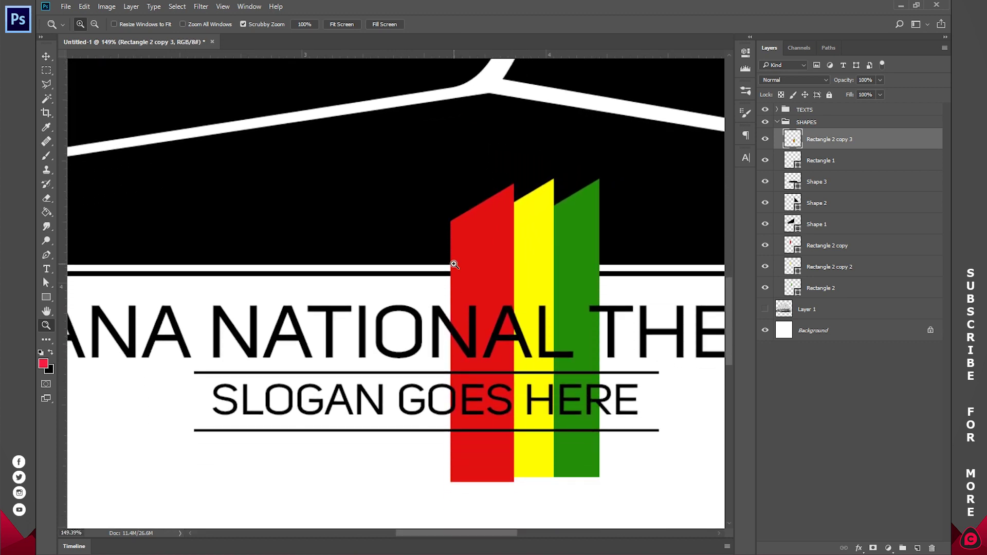
left_click(45, 68)
left_click(94, 73)
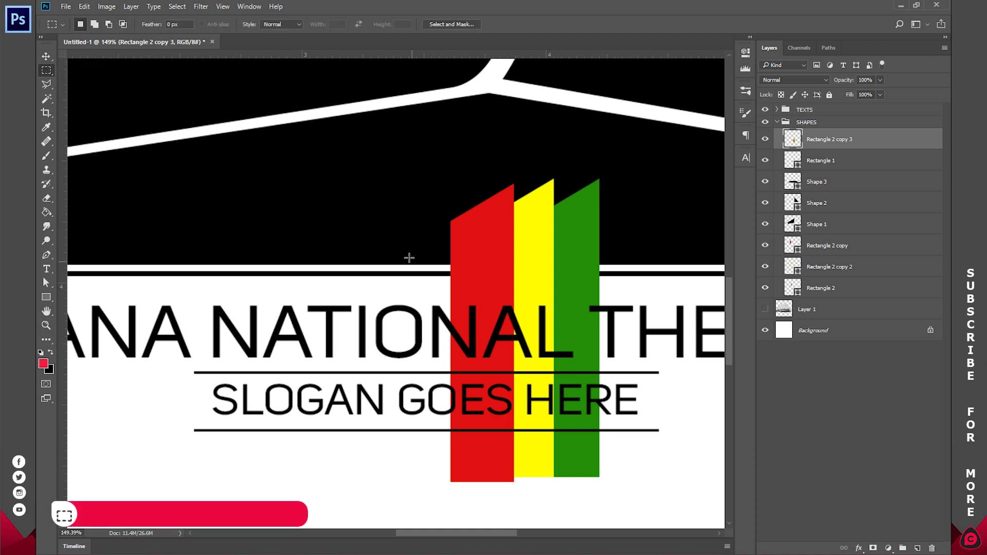
left_click_drag(395, 264, 673, 515)
left_click_drag(576, 317, 573, 317)
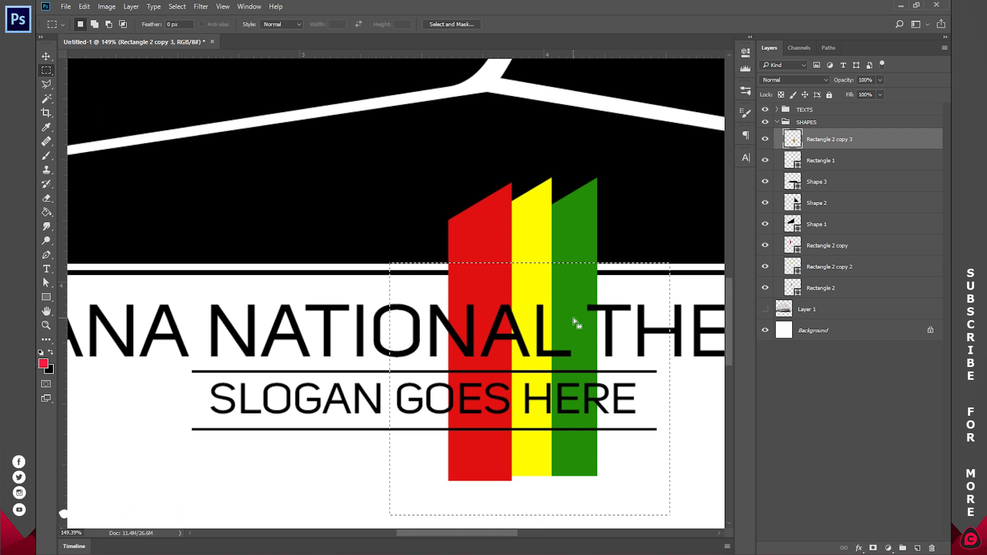
key("ctrl+x")
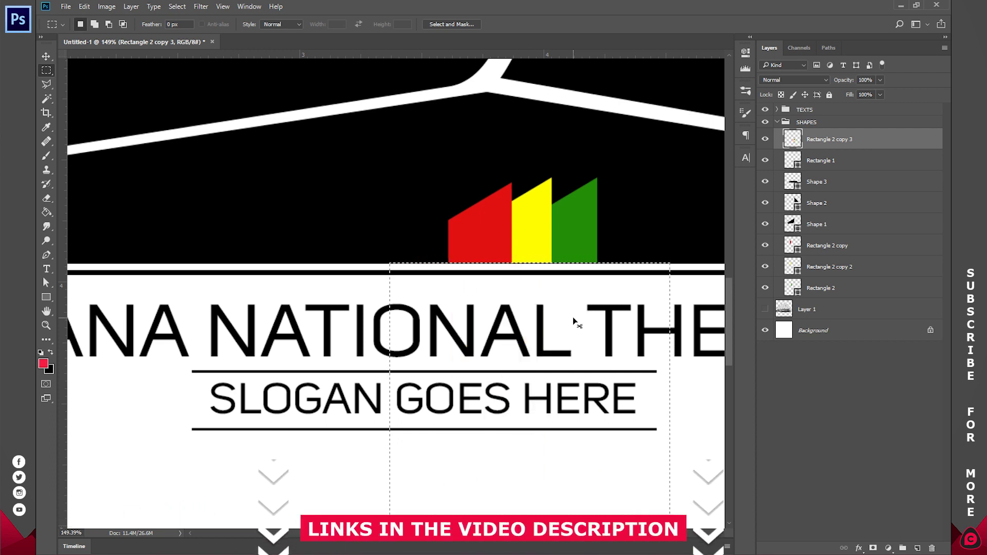